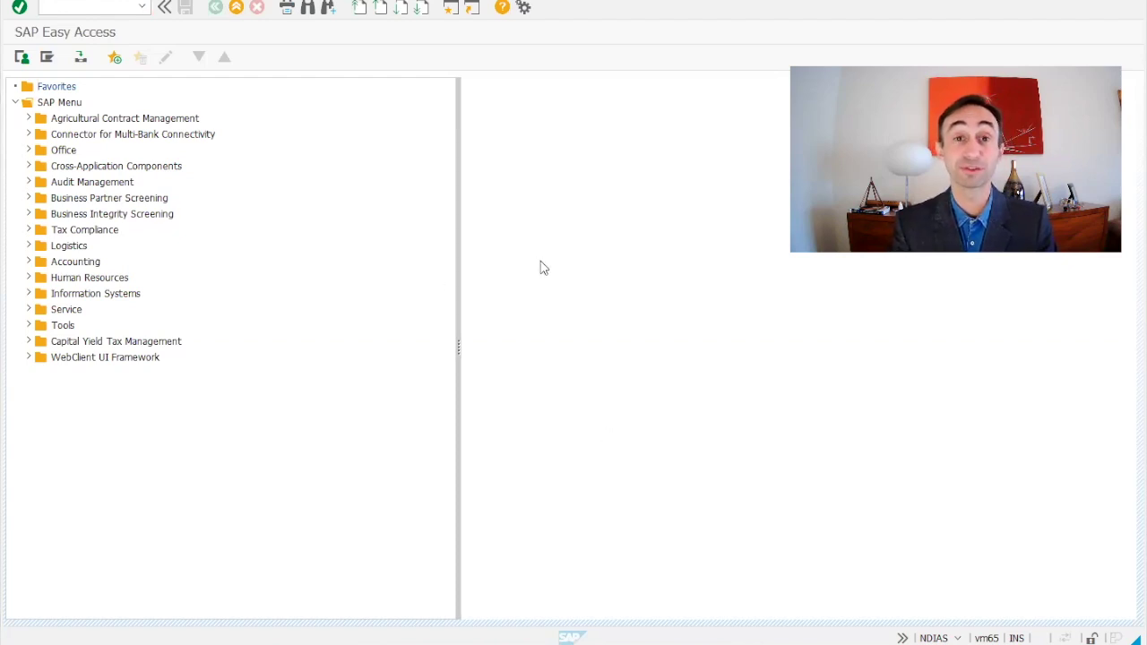
Run the Create Bank transaction FI01 from history, then return to the main menu
left_click(141, 7)
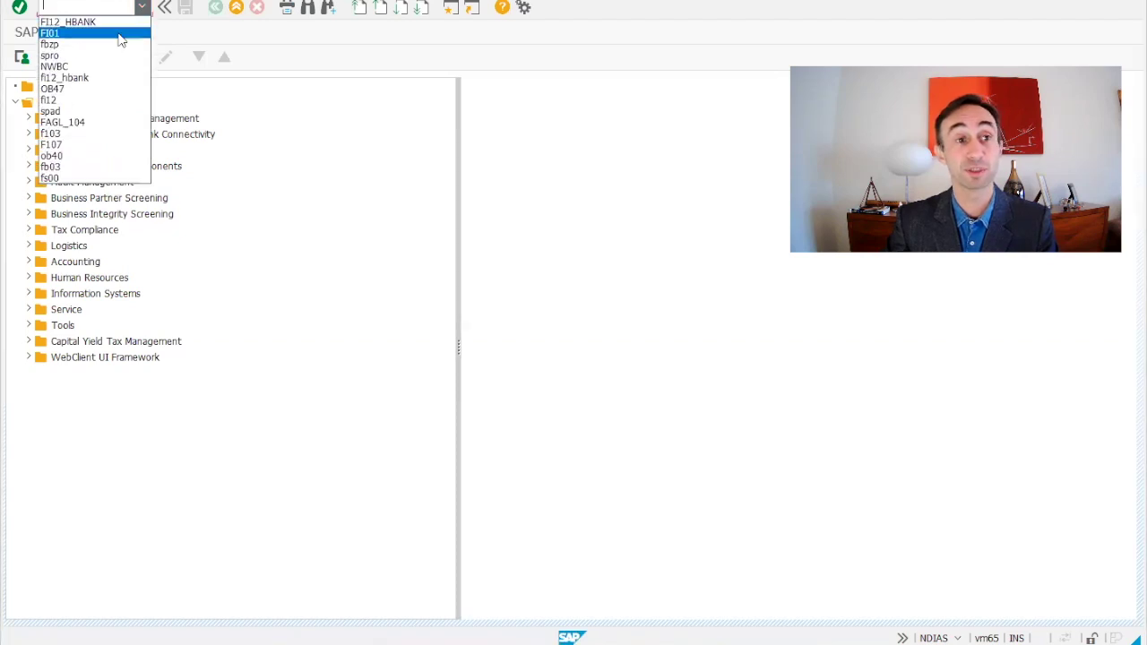
left_click(130, 33)
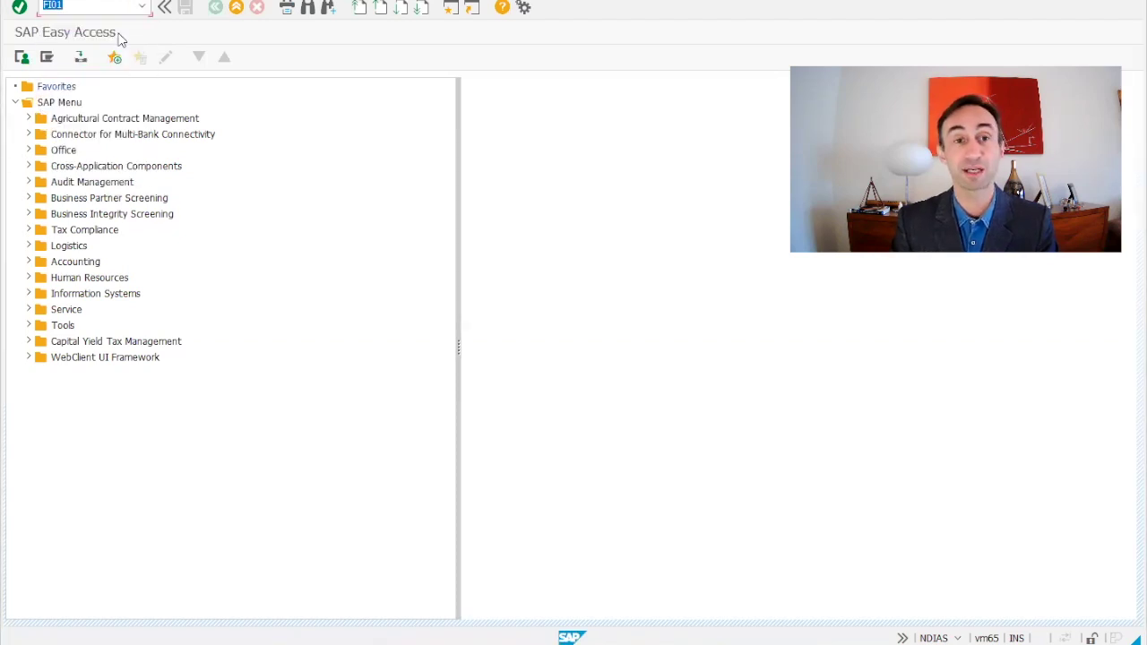
key("Return")
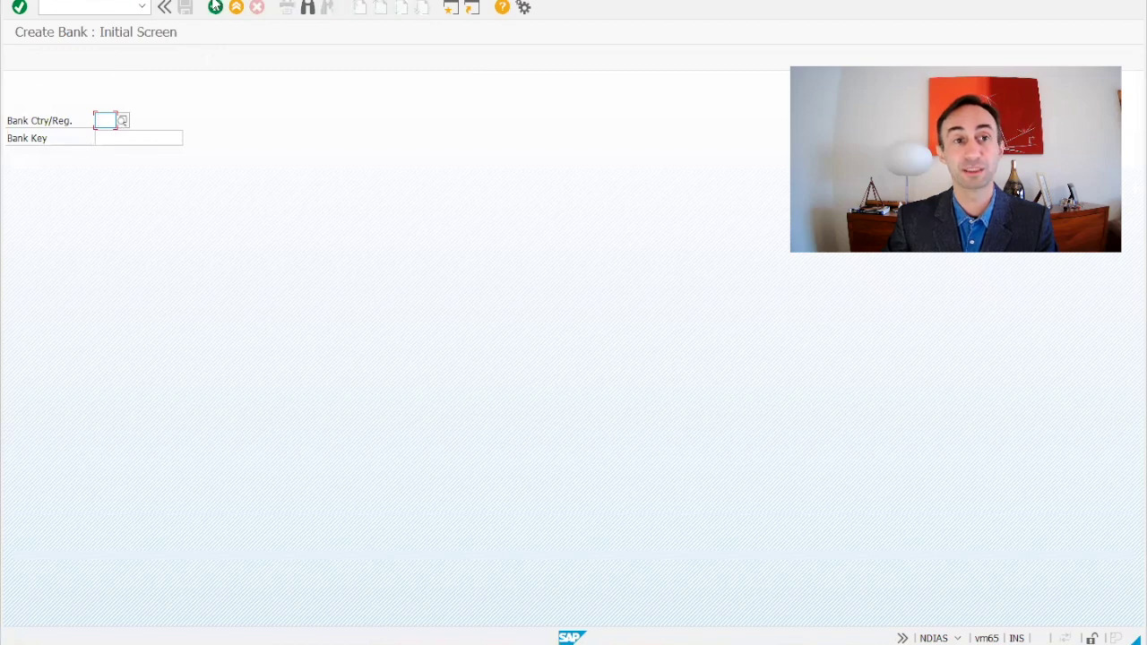
left_click(215, 8)
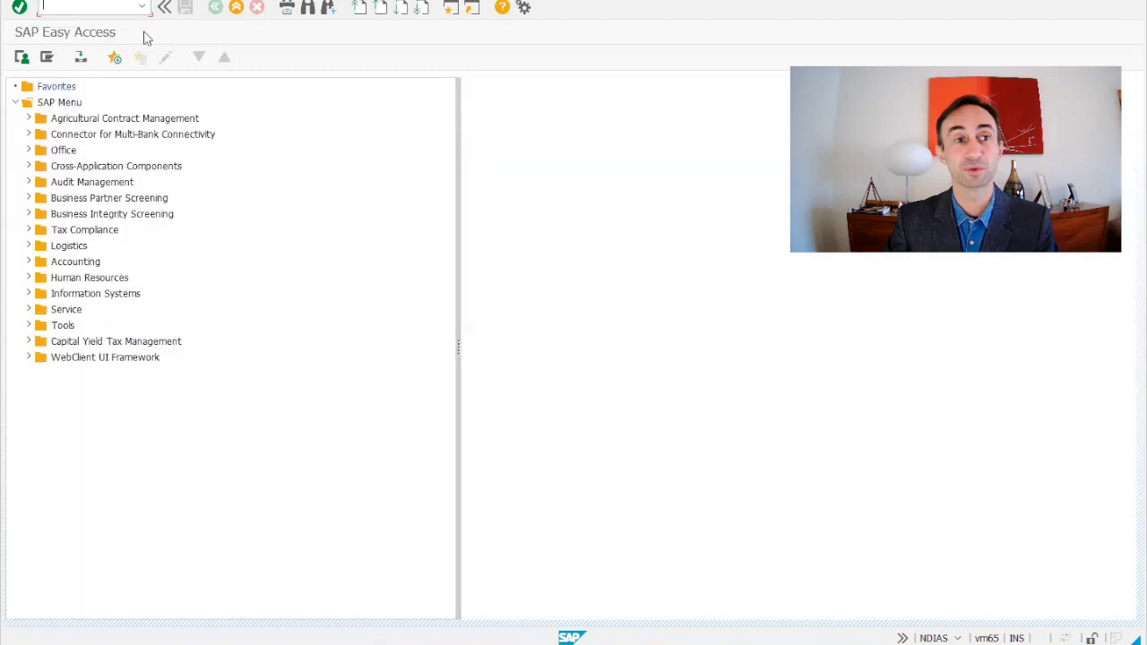
Run FI12_HBANK from history and confirm work area S400
left_click(142, 6)
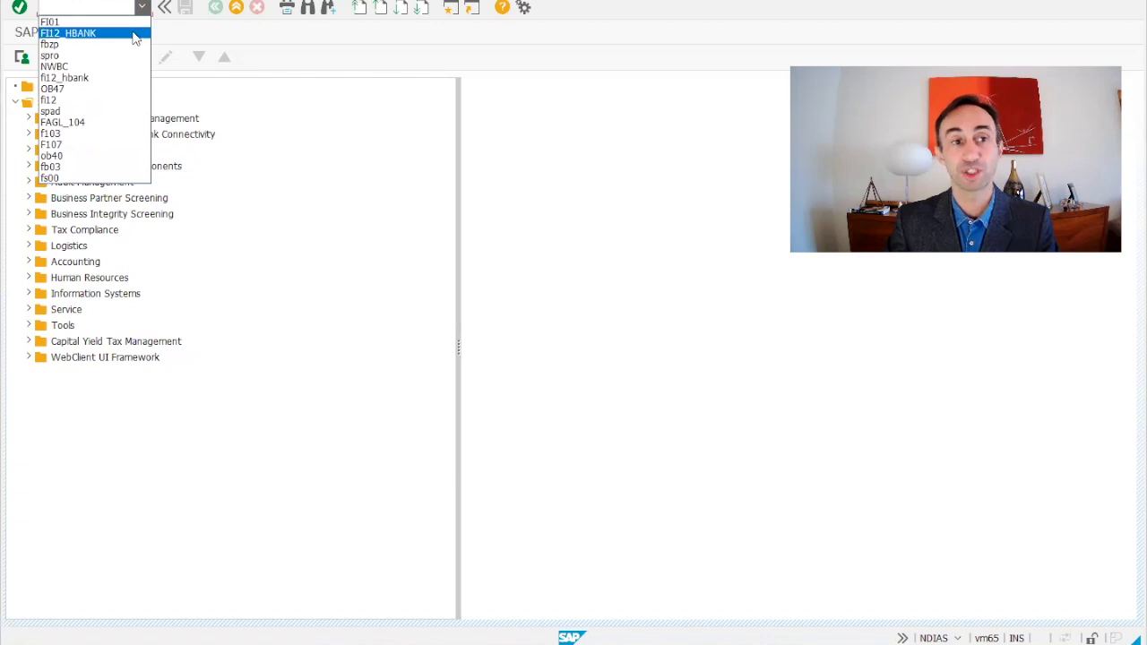
left_click(68, 34)
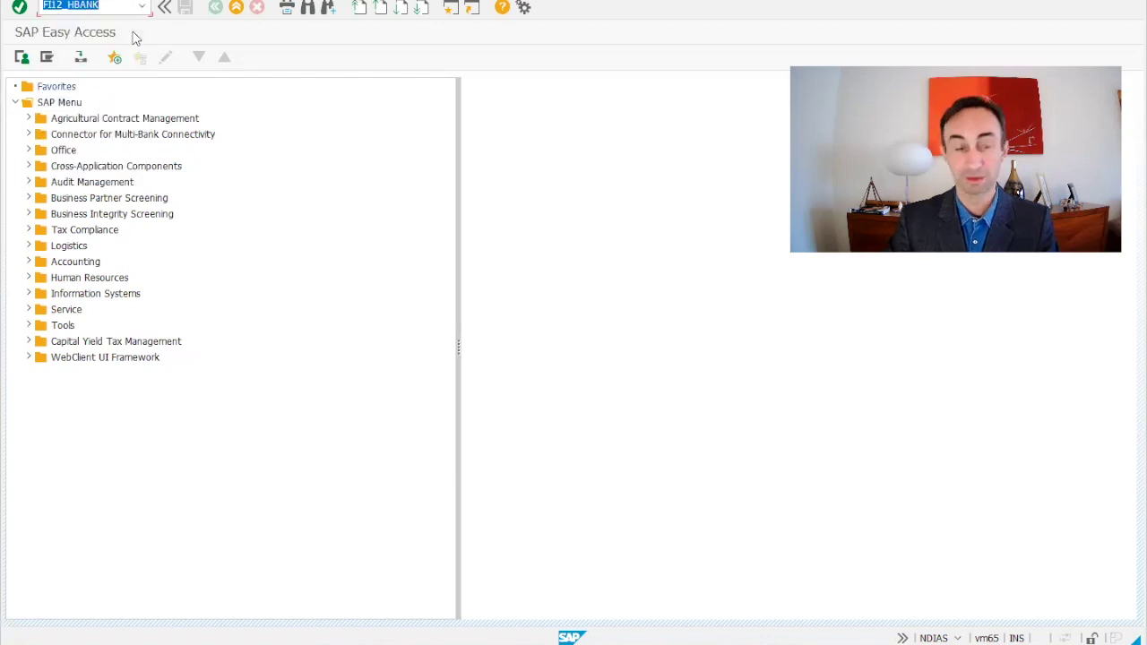
key("Return")
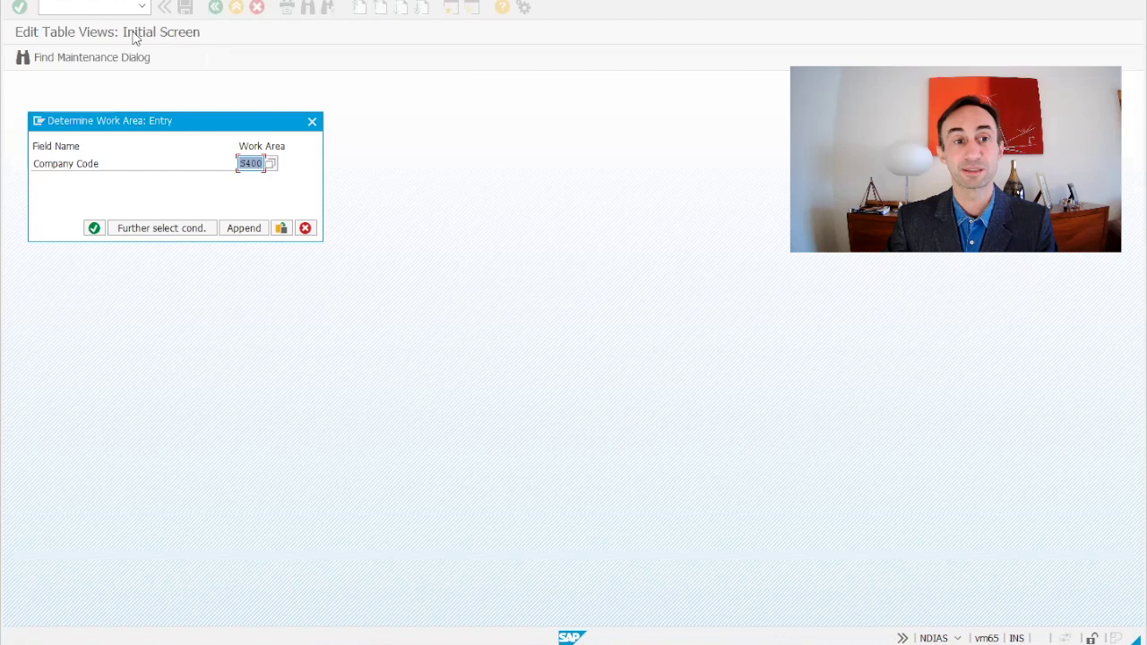
left_click(93, 230)
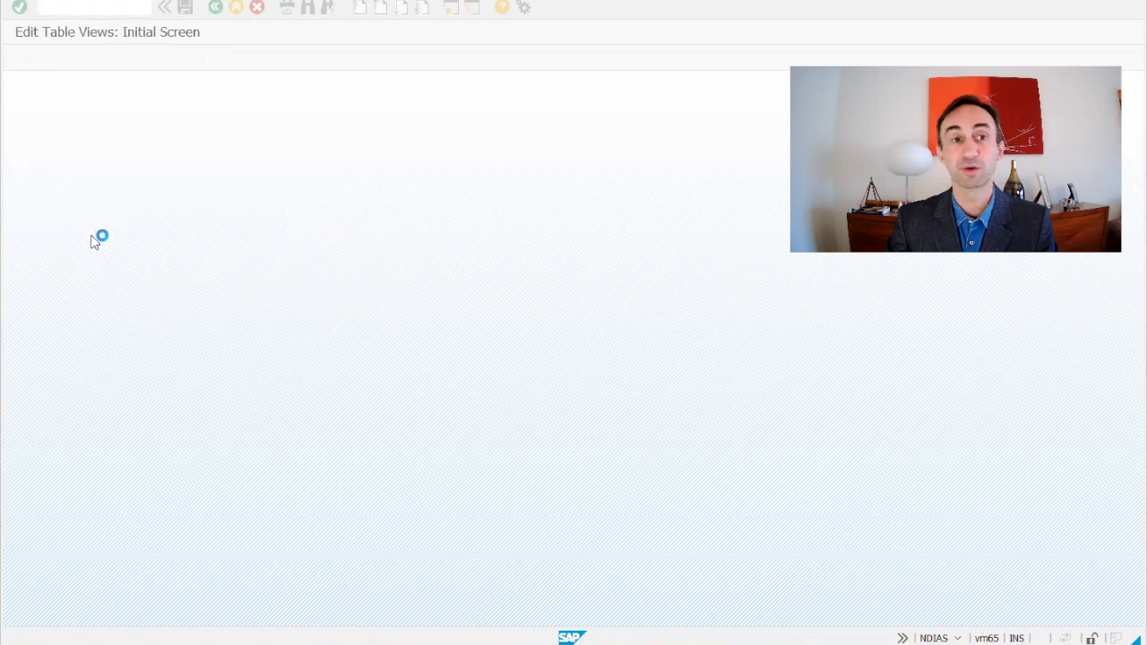
Run FBZP from the main menu and open its House banks settings
left_click(215, 9)
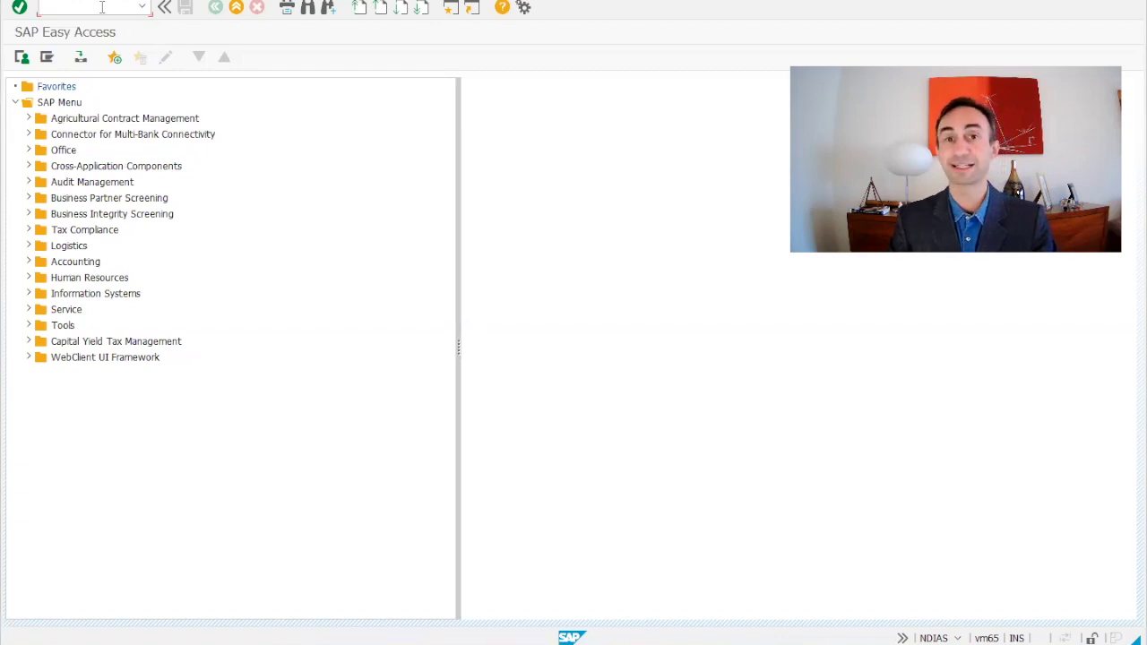
left_click(102, 8)
type("fb")
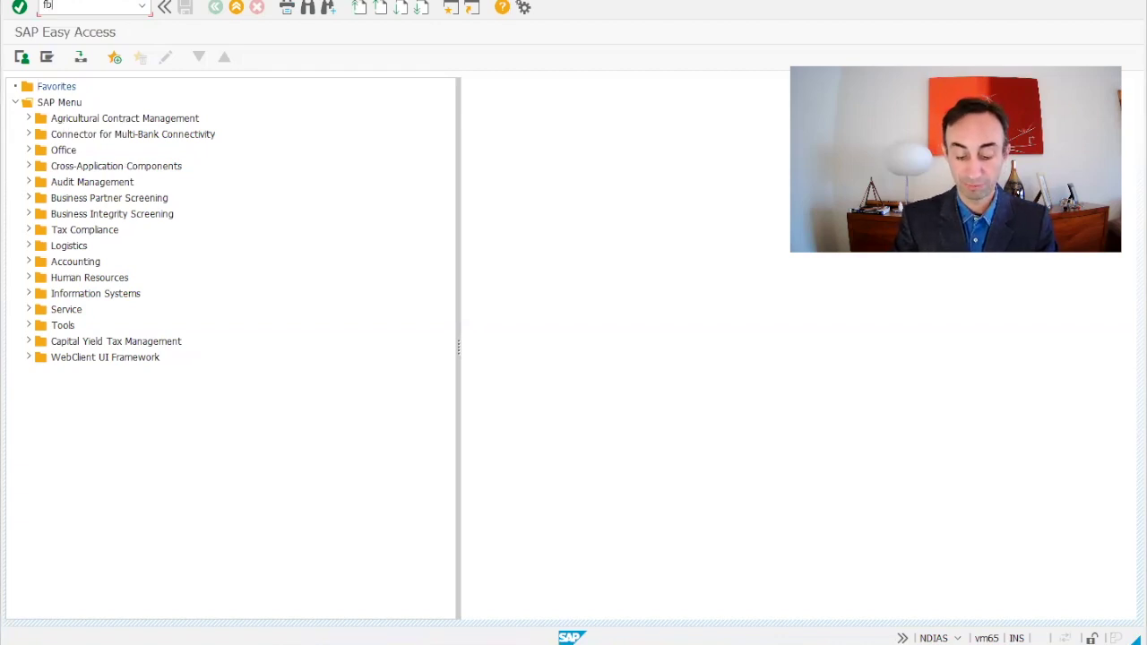
type("zp")
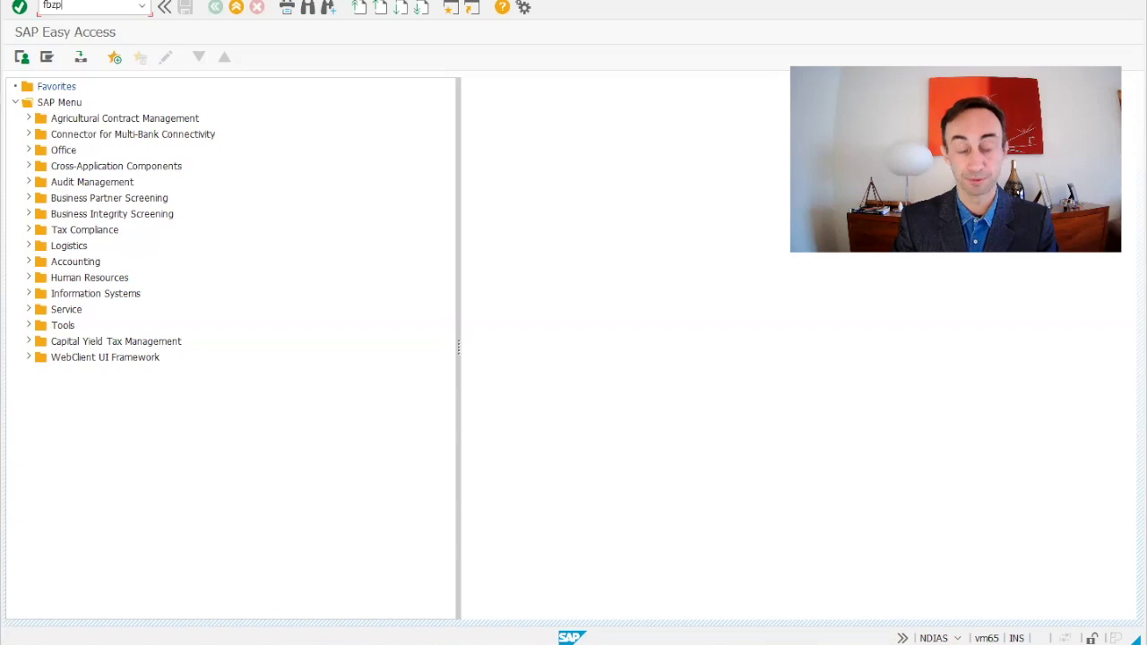
key("Return")
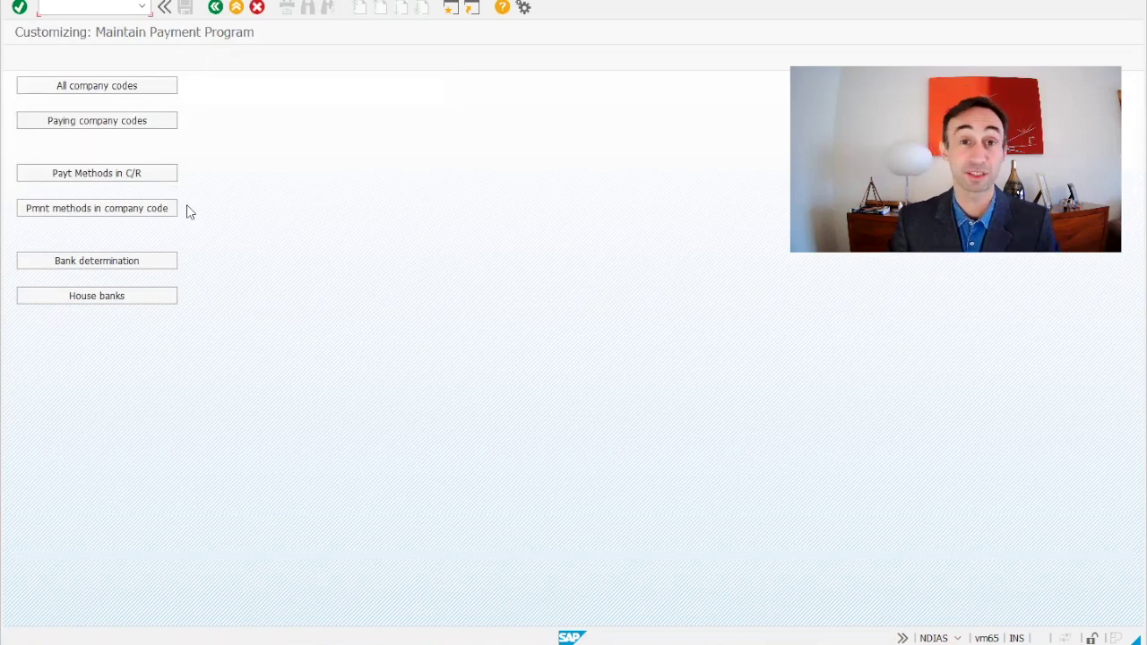
left_click(93, 300)
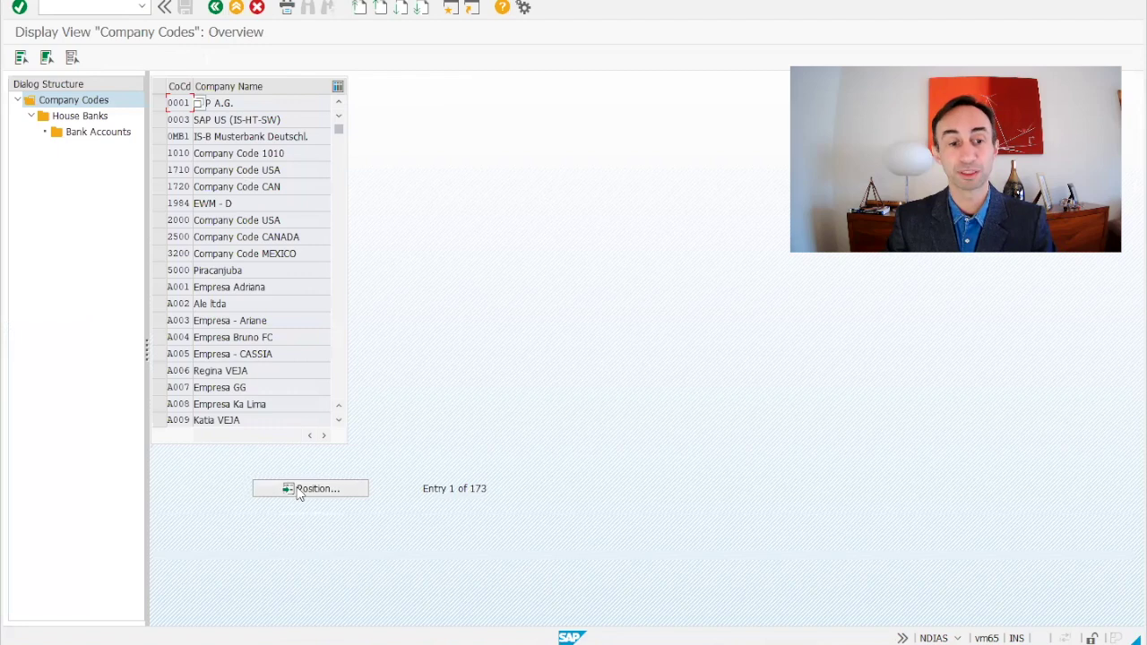
Position the company code list on S400 and select that row
left_click(305, 487)
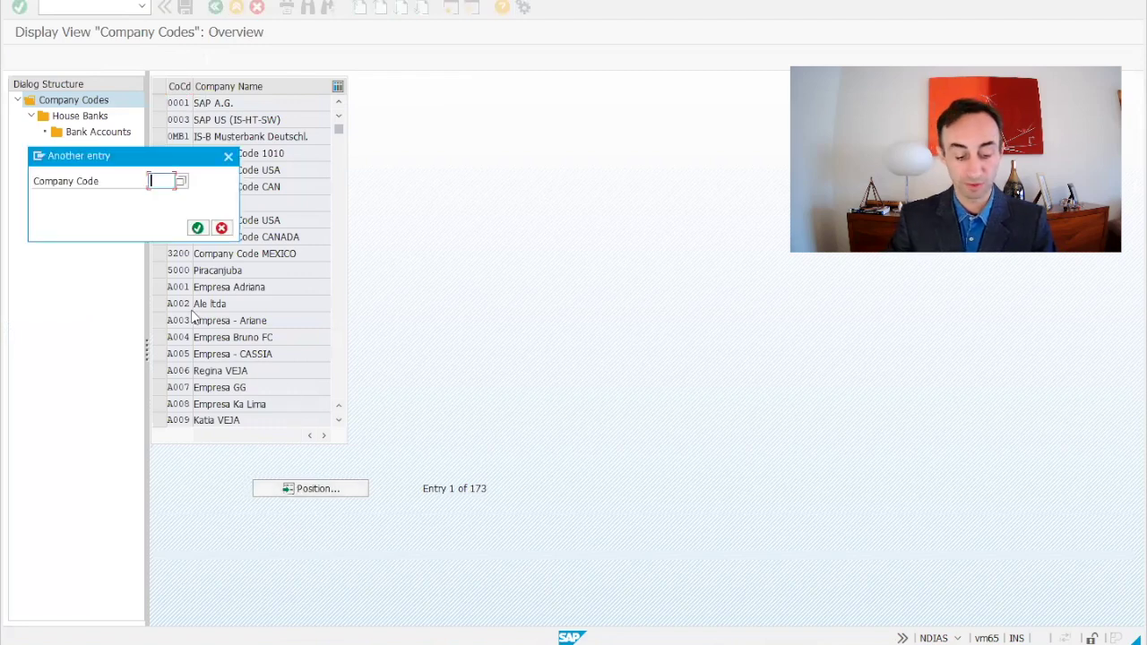
type("S400")
key("Return")
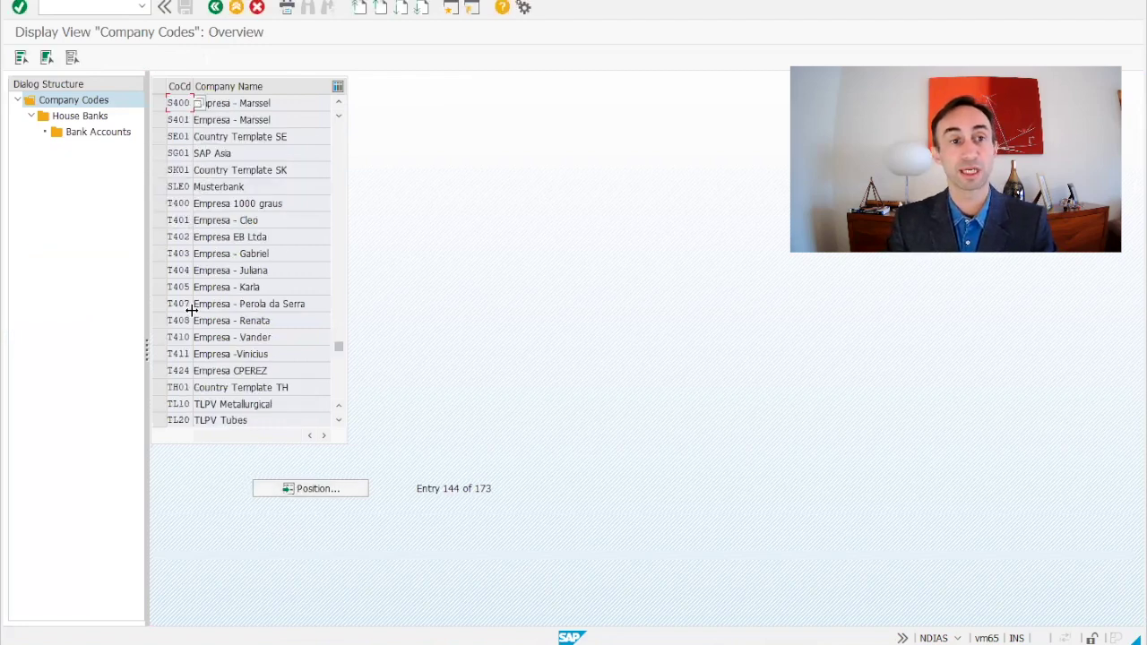
left_click(159, 103)
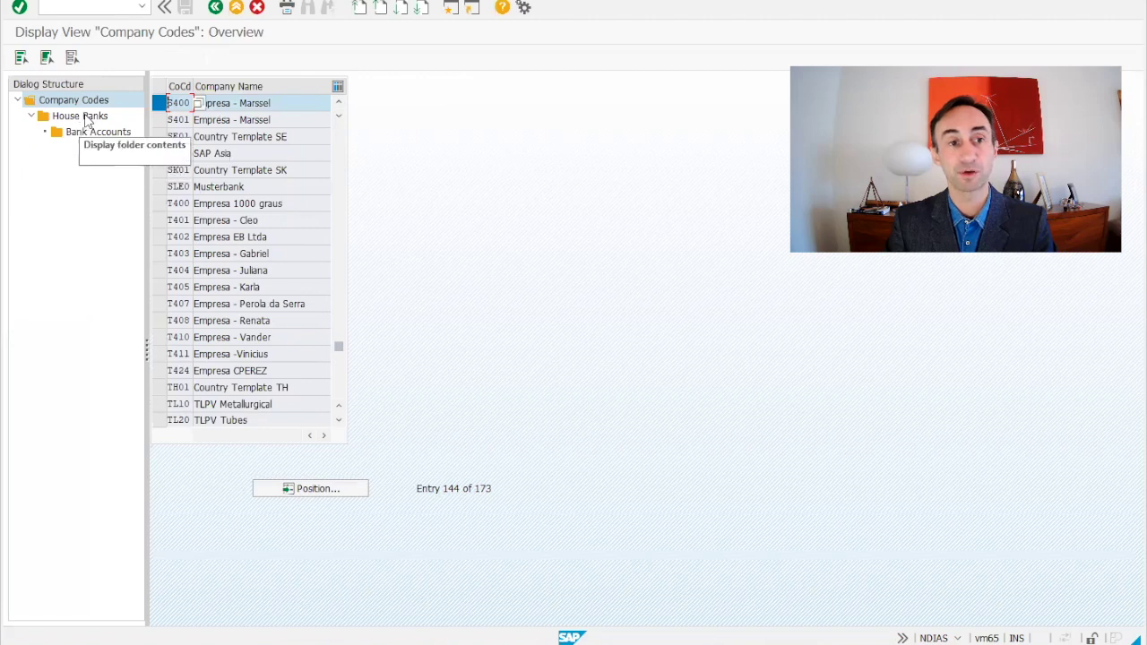
Open the House Banks node for S400, listing BE00, BE012 and BENV
double_click(87, 117)
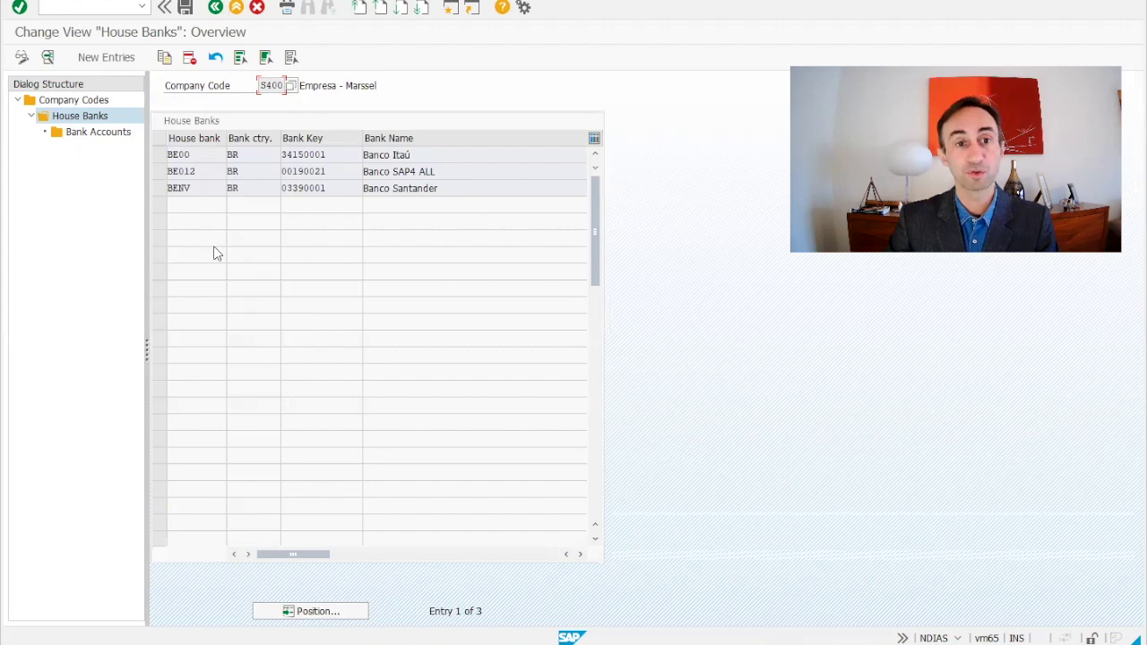
Start a new house bank entry with ID BE014
left_click(105, 59)
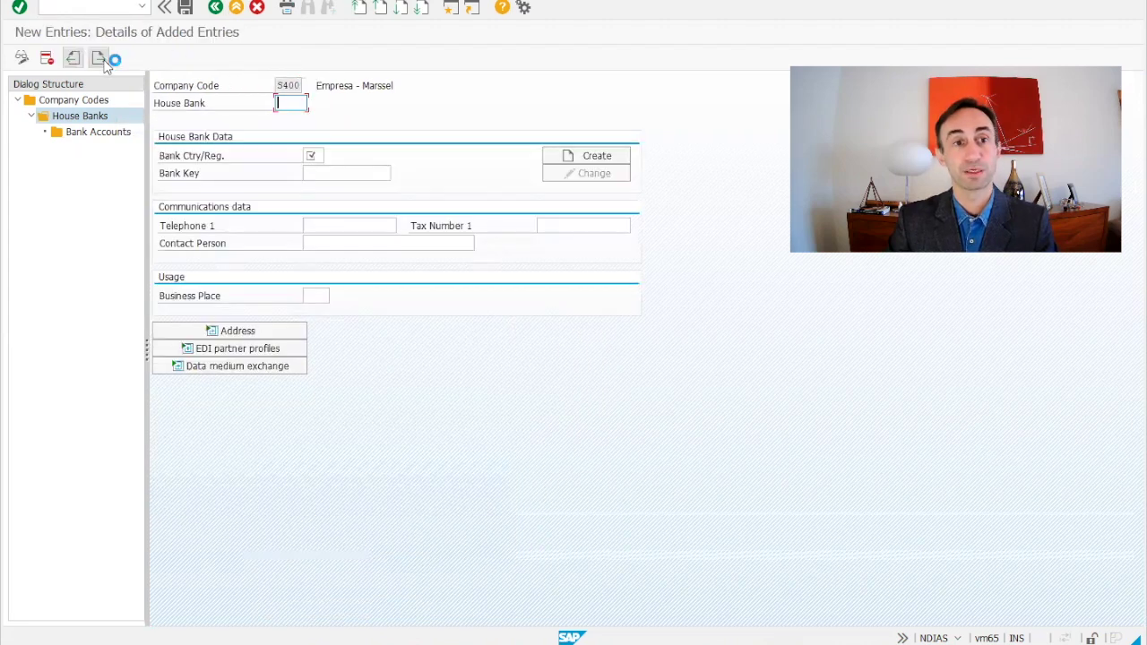
key("BackSpace")
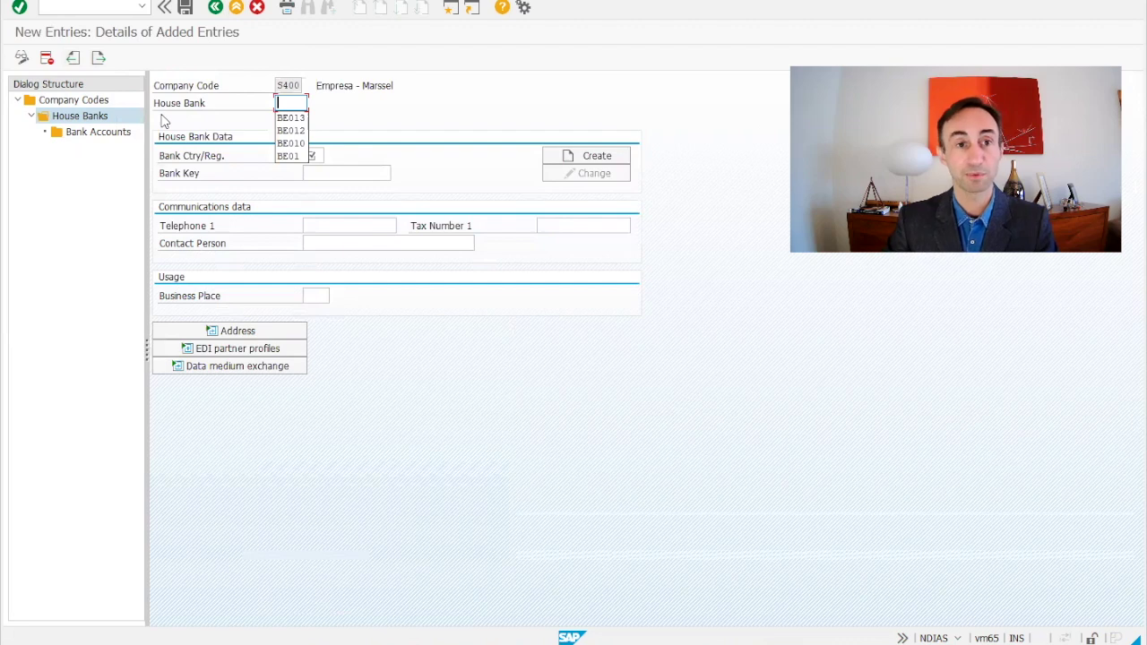
left_click(286, 120)
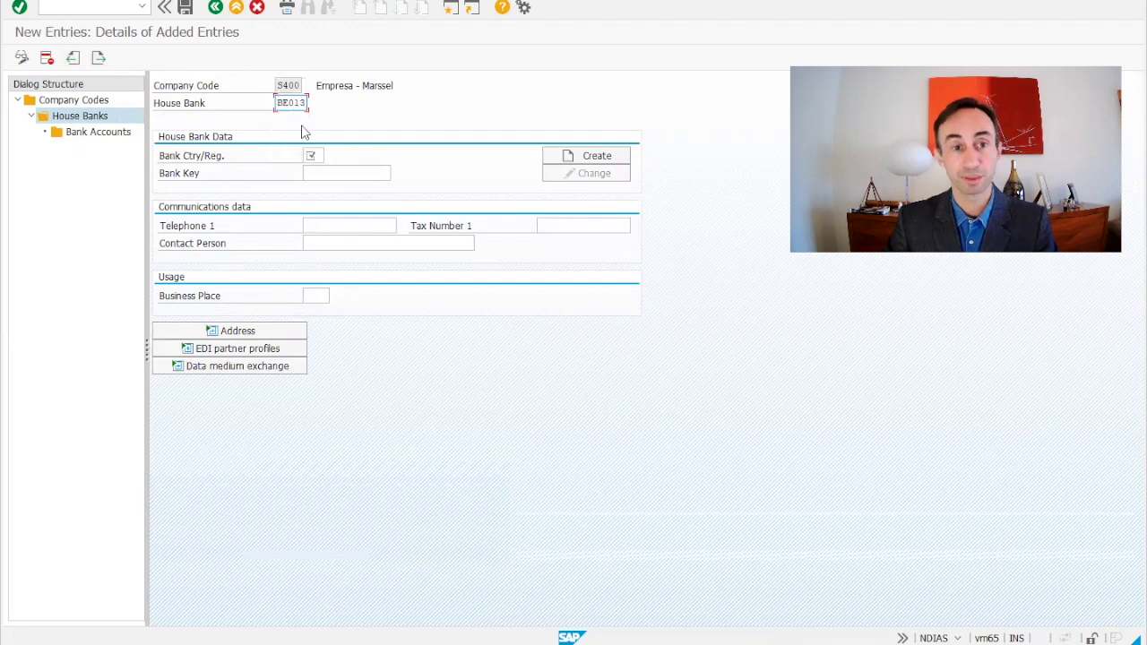
key("BackSpace")
type("4")
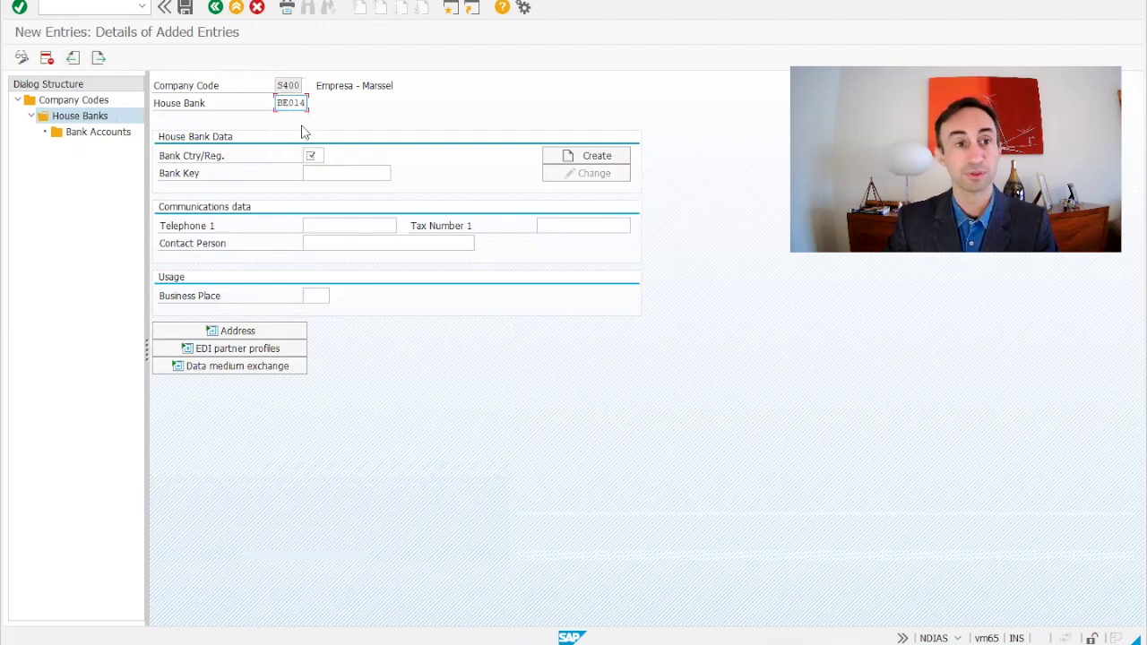
Set bank country BR (Brazil) and bank key 0019023
left_click(314, 156)
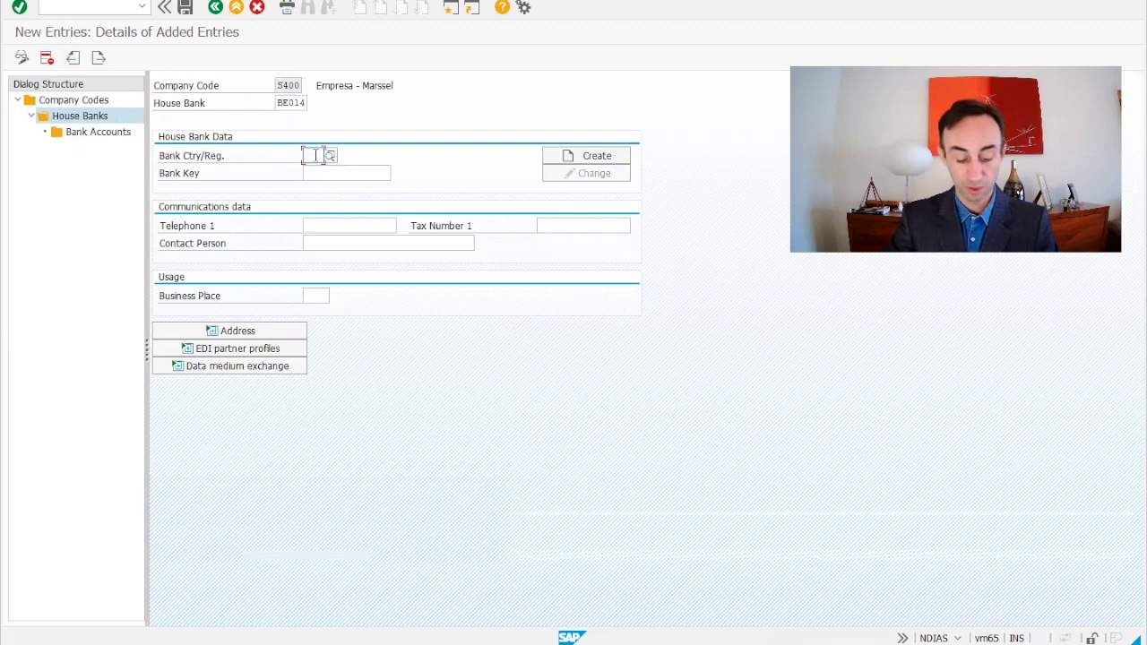
type("BR")
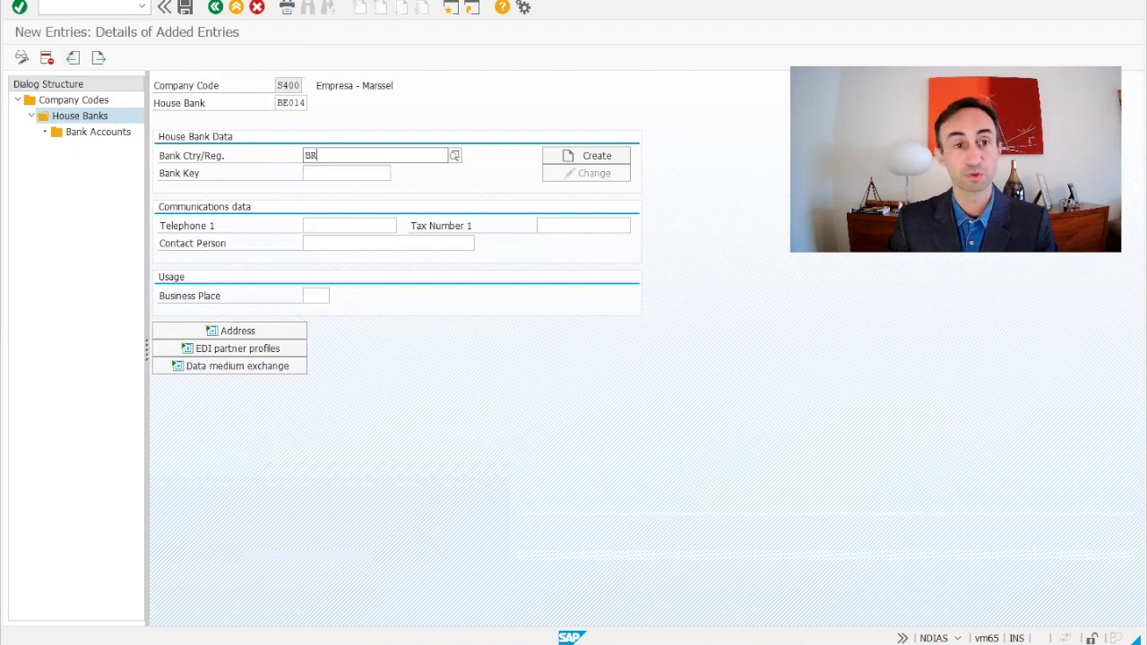
left_click(309, 189)
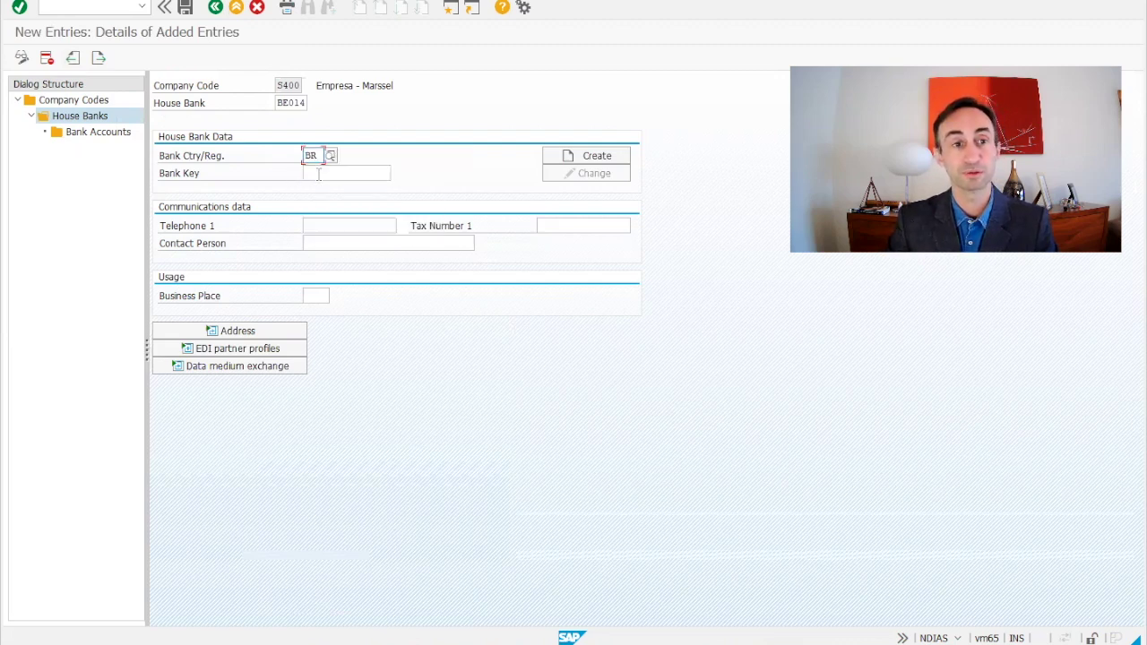
left_click(317, 172)
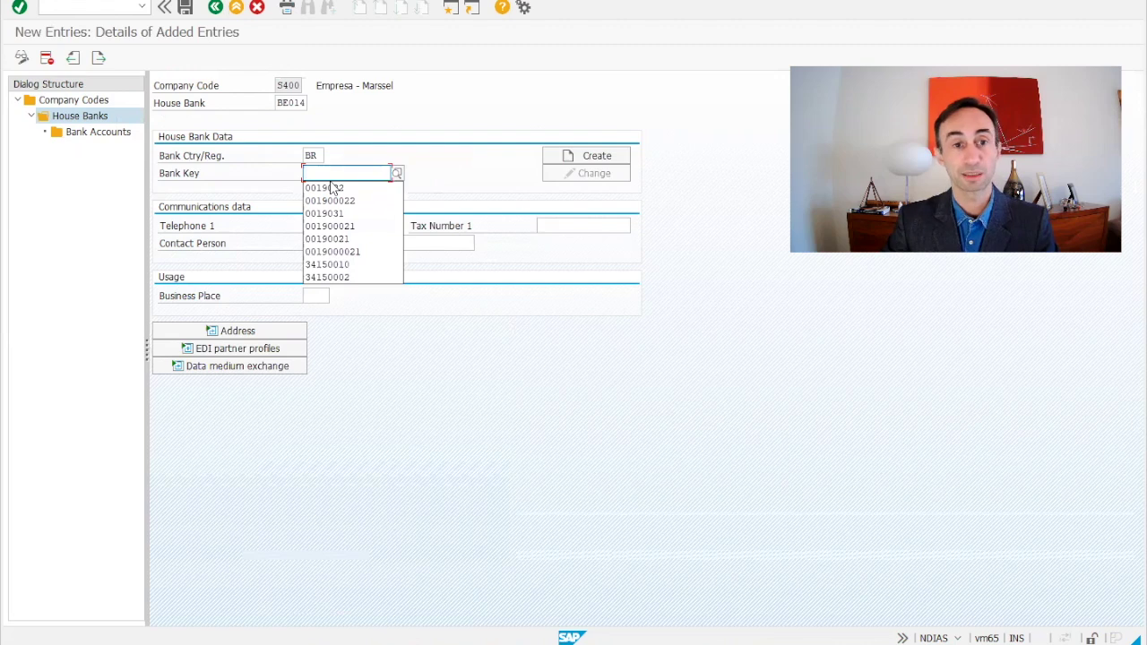
left_click(345, 202)
key("Return")
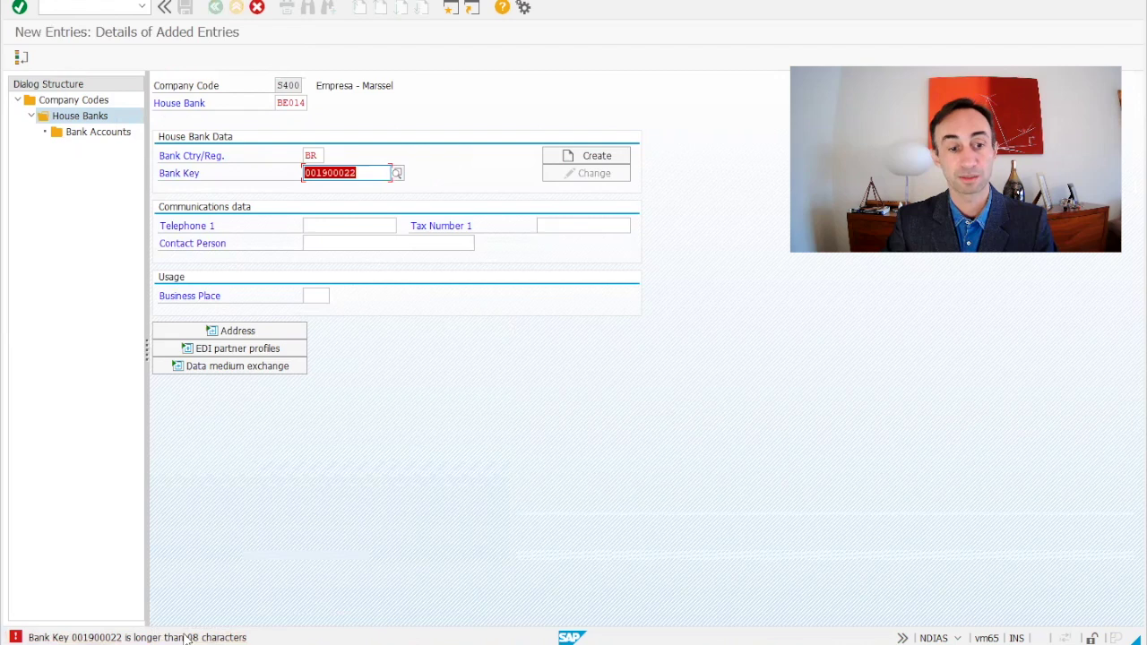
left_click(348, 171)
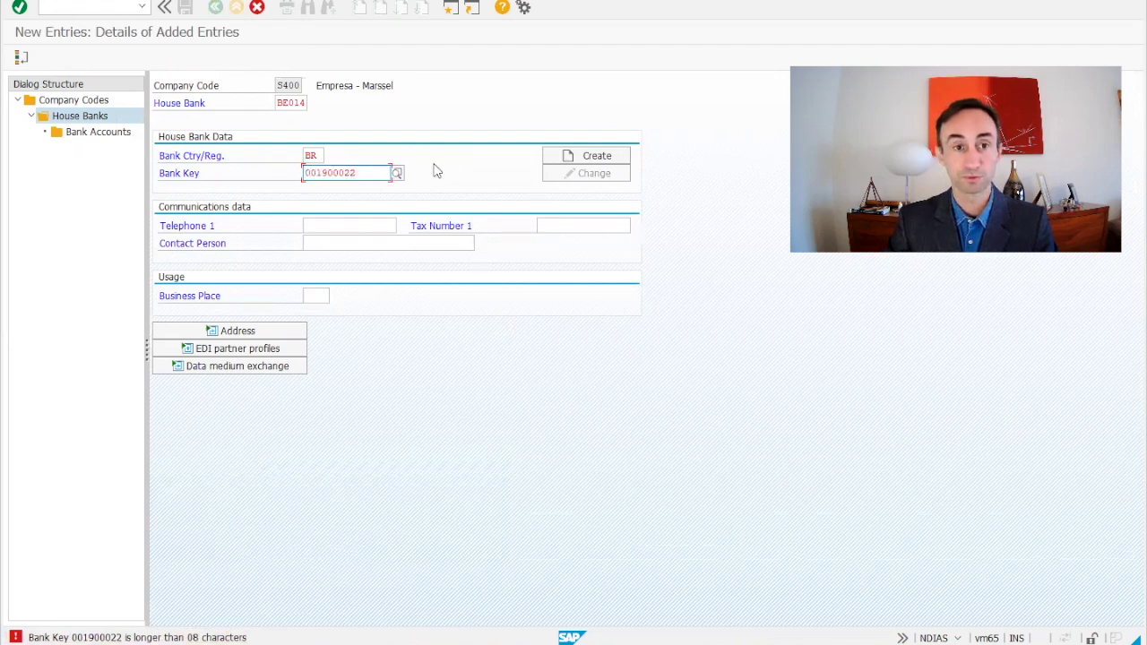
key("BackSpace")
key("BackSpace")
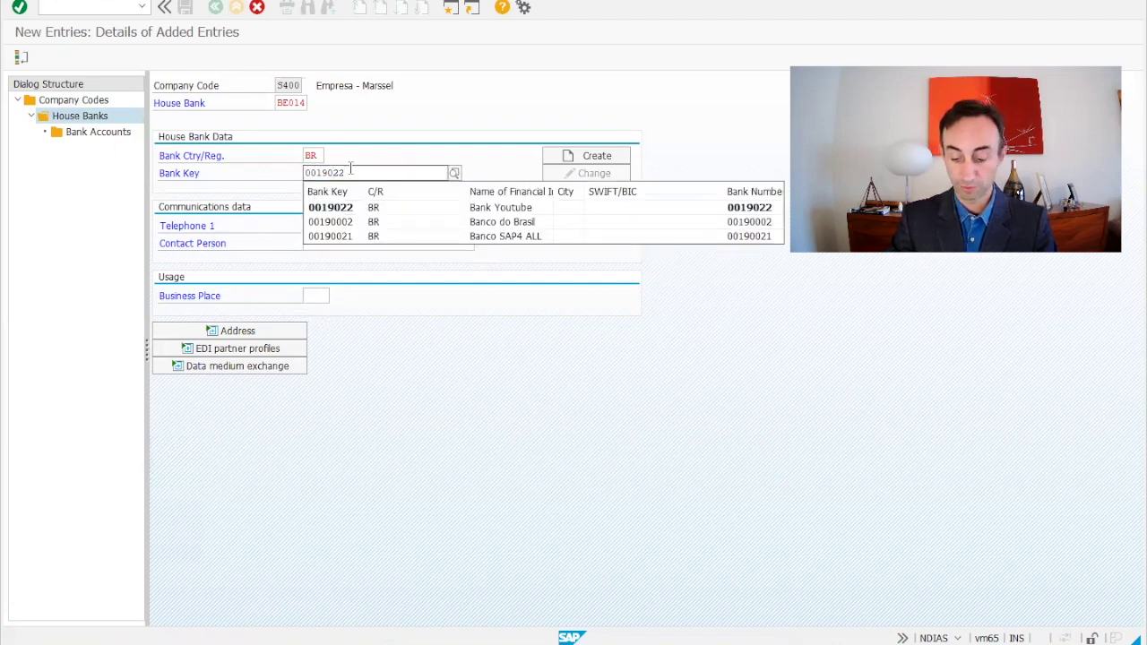
key("Return")
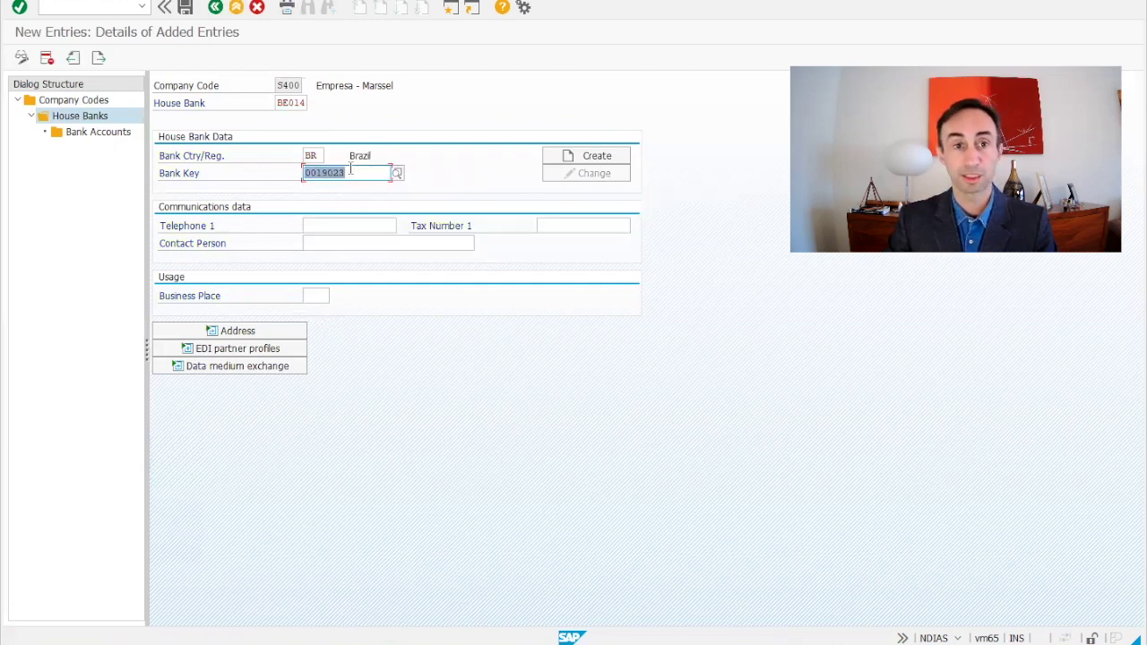
Create bank key 0019023 with the bank name 'Bank of Youtube'
left_click(587, 157)
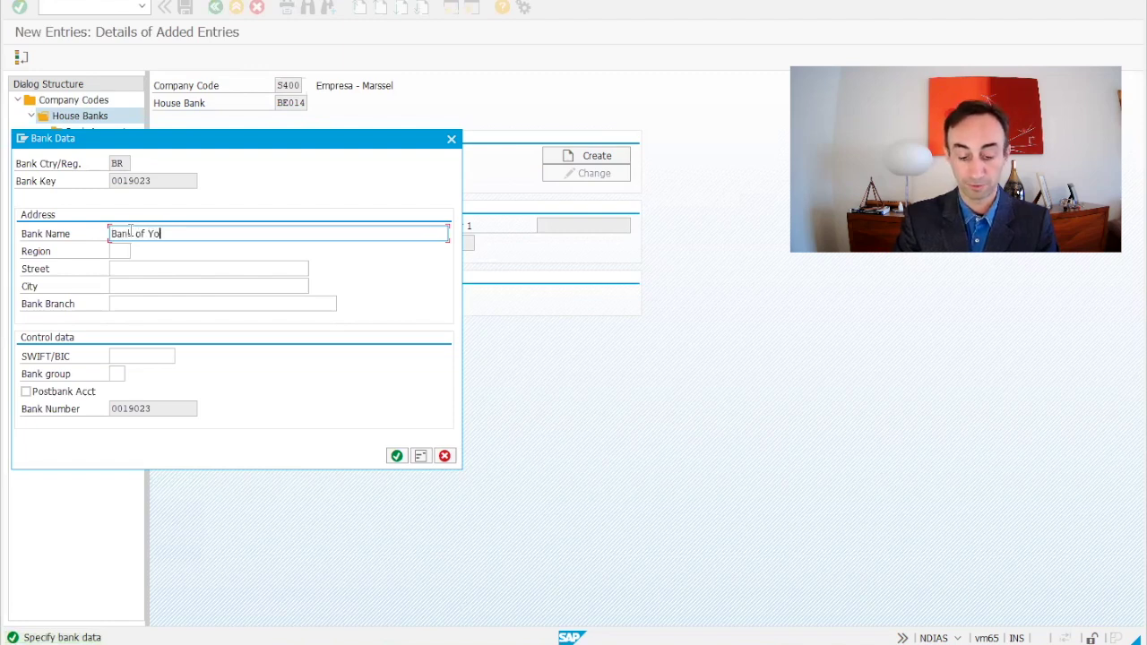
type("Bank of Youtube")
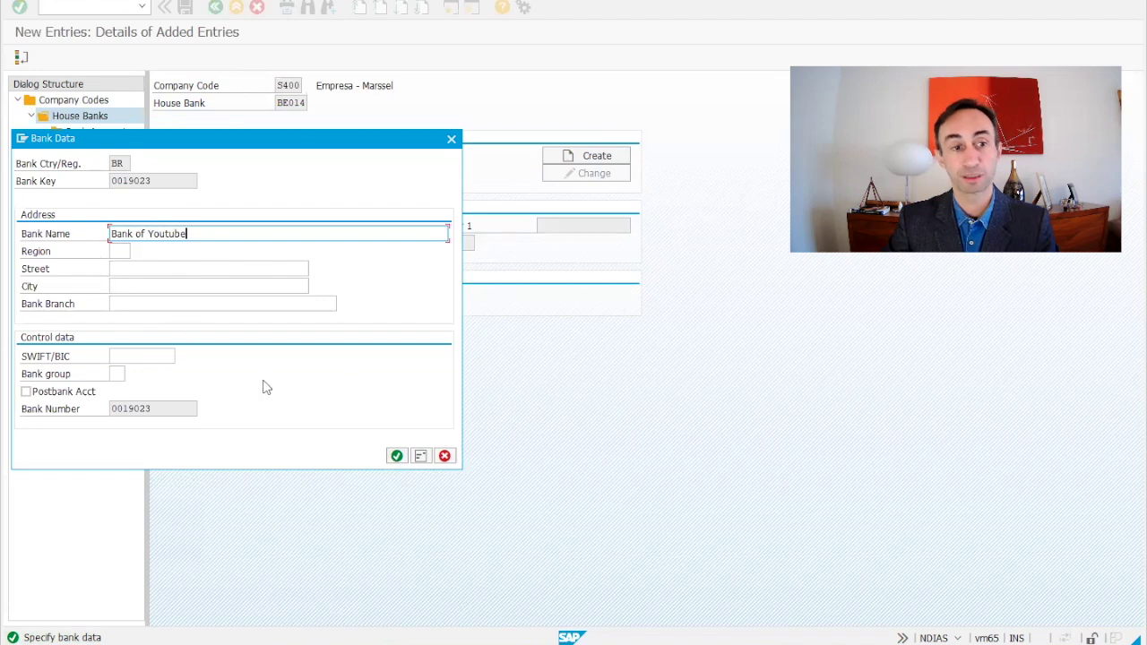
left_click(396, 457)
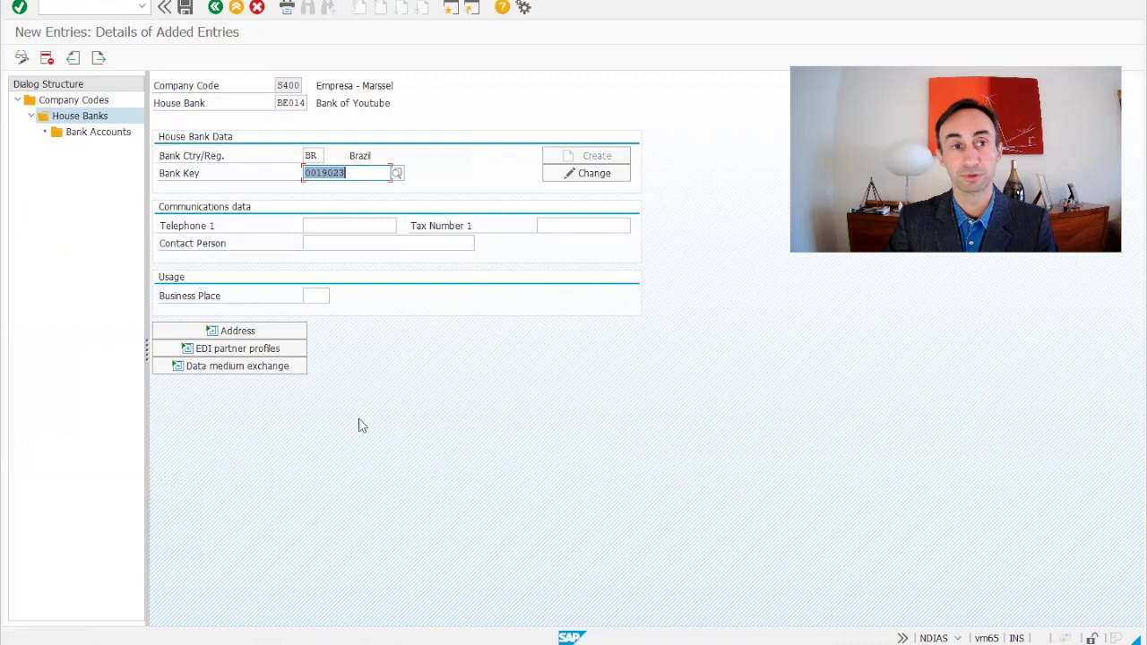
Save BE014 under the proposed customizing request, select it in the overview, and check system information
left_click(186, 9)
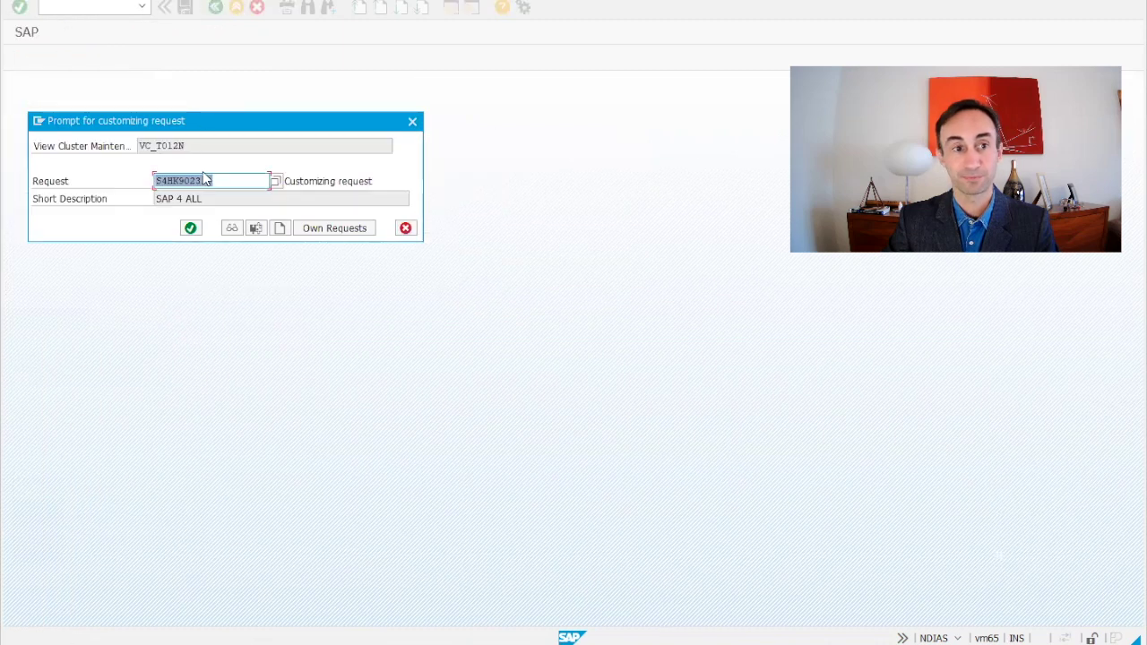
left_click(190, 229)
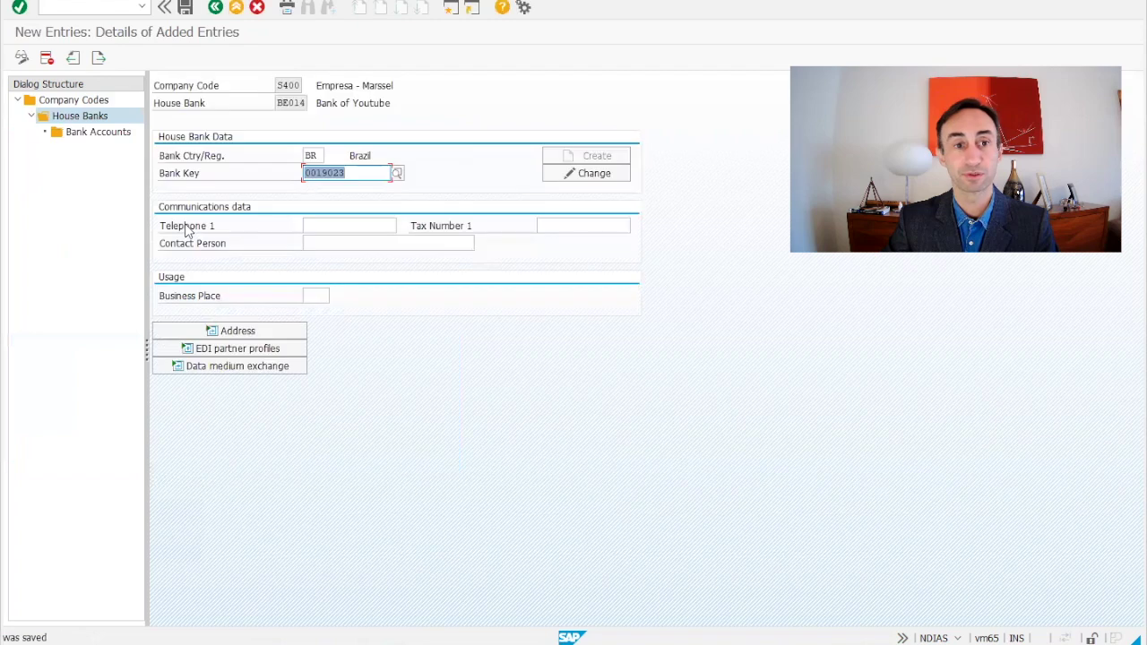
left_click(215, 9)
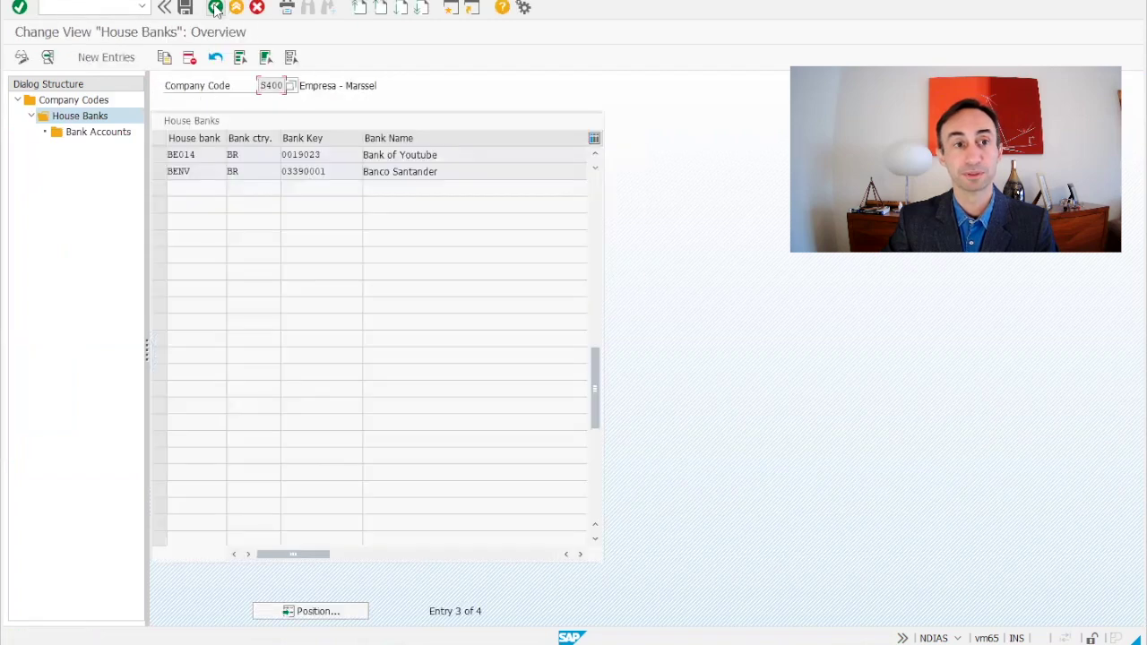
left_click(594, 197)
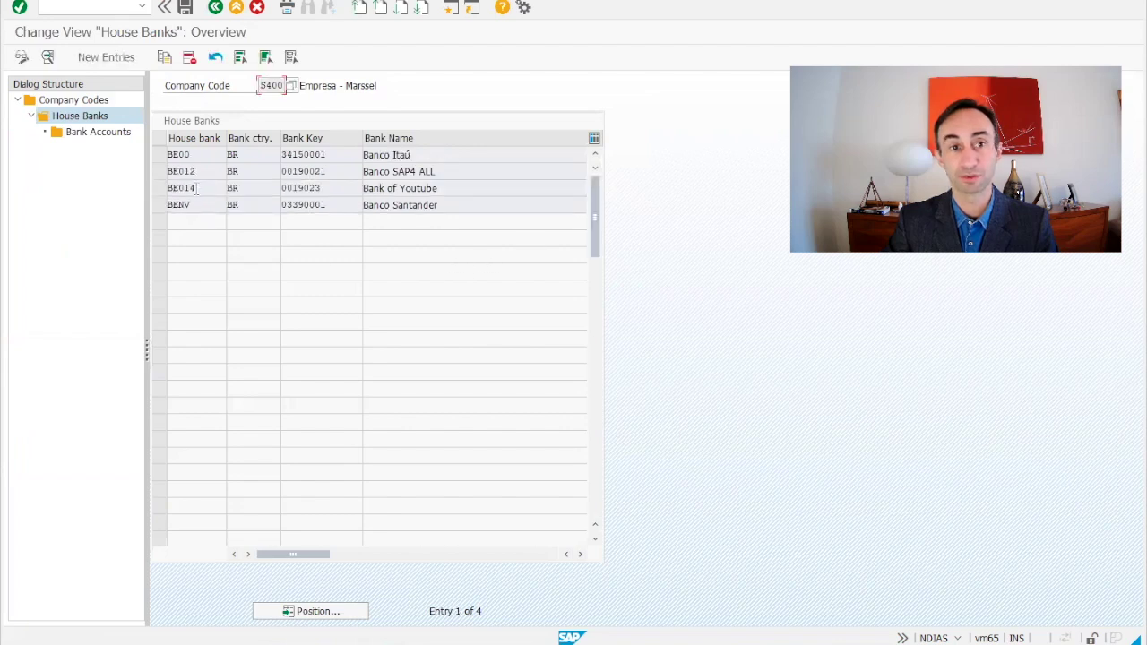
left_click(158, 188)
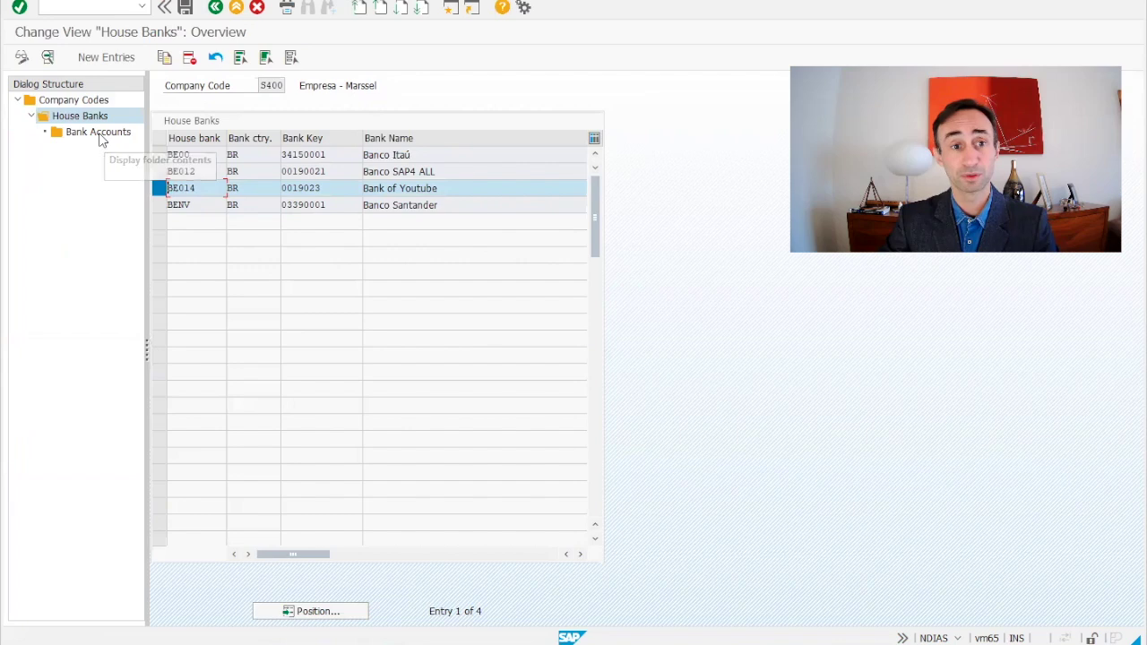
left_click(960, 637)
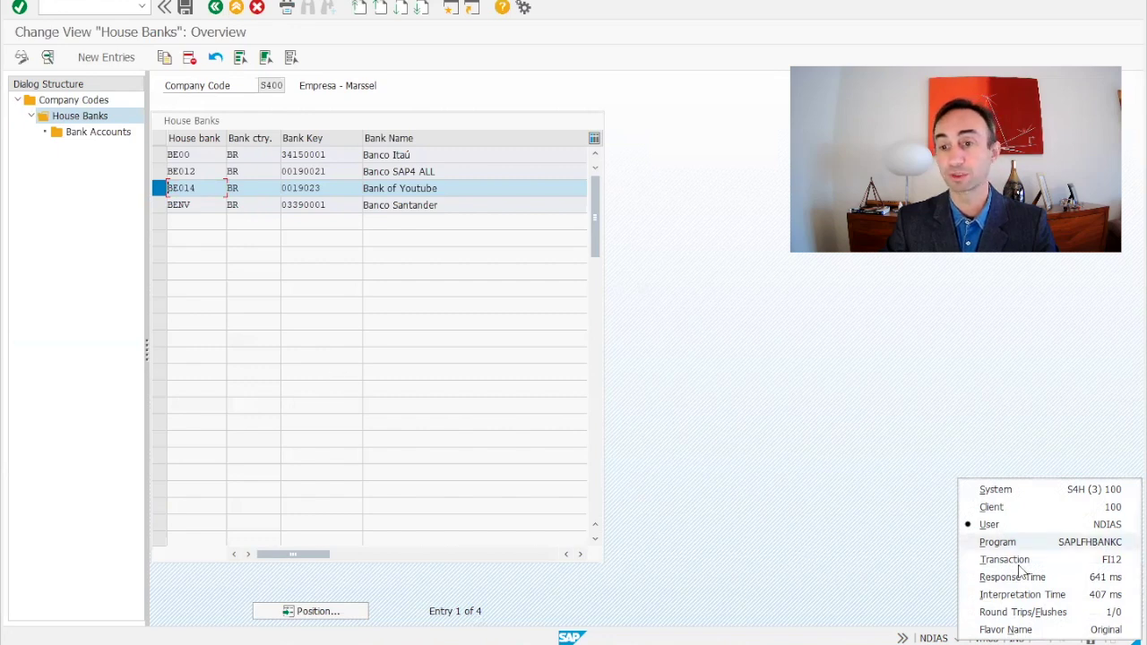
left_click(809, 403)
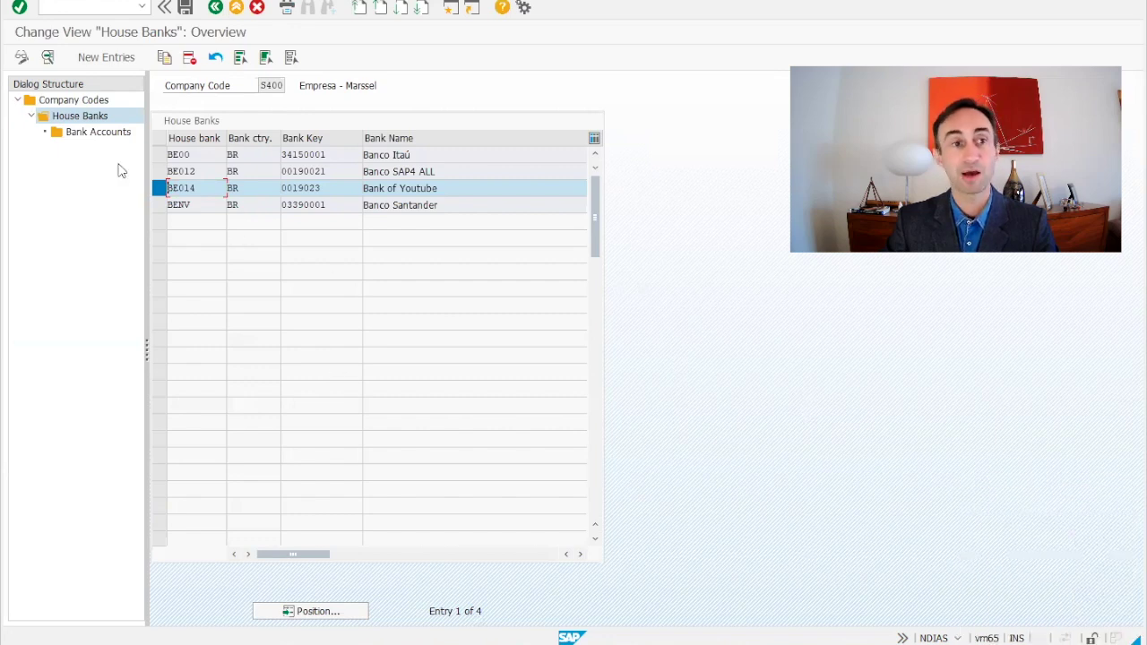
Open BE014's empty Bank Accounts list, dismiss the read-only notice, and start a new bank account
double_click(90, 132)
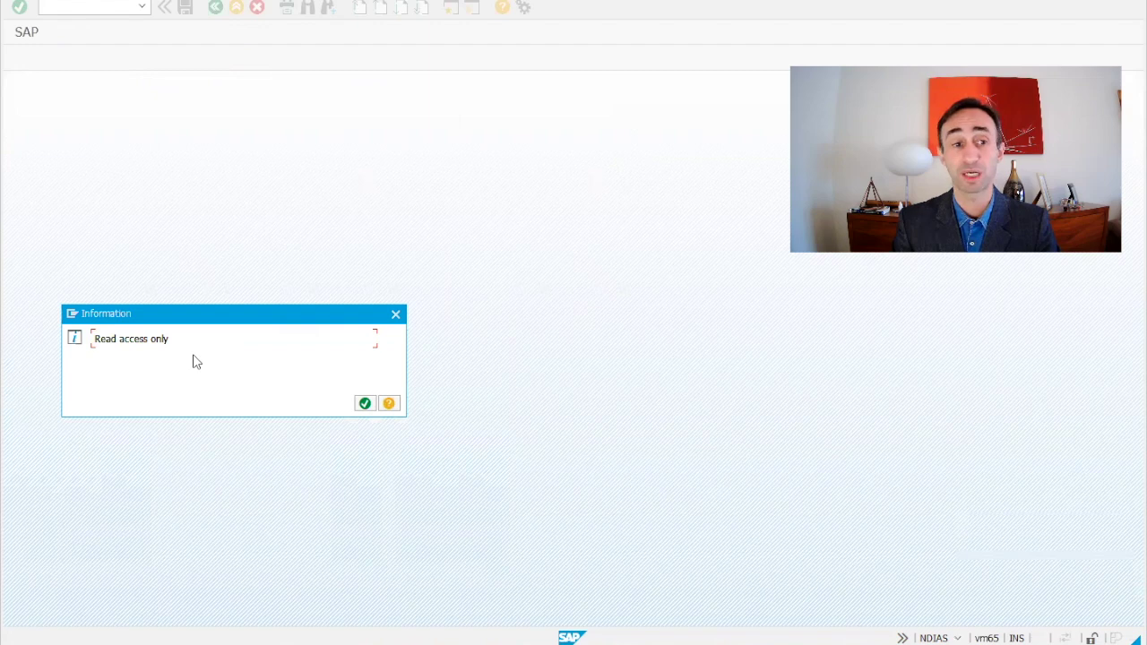
left_click(363, 403)
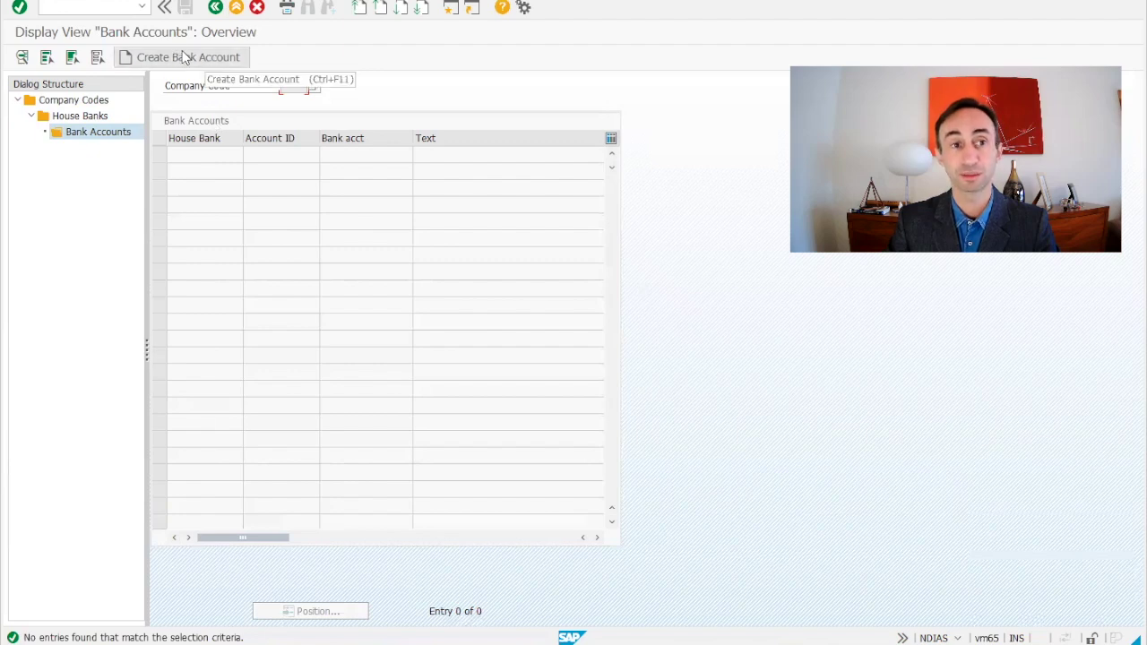
left_click(184, 57)
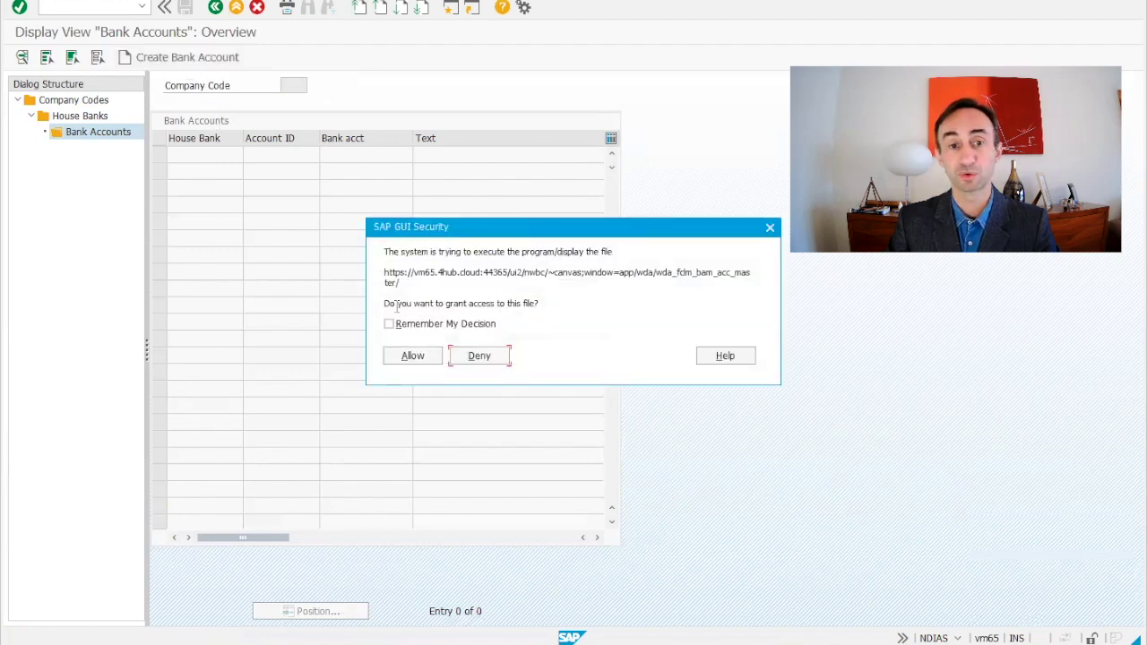
Allow the bank account app and set the opening date to 01/01/2024
left_click(415, 359)
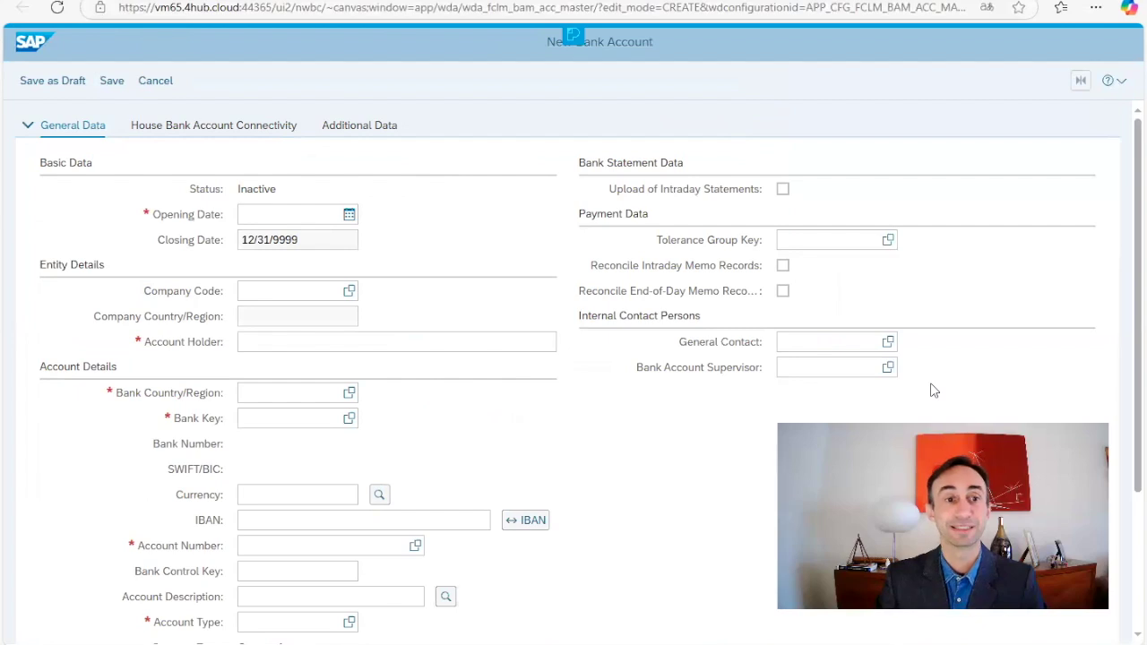
left_click(312, 216)
left_click(349, 215)
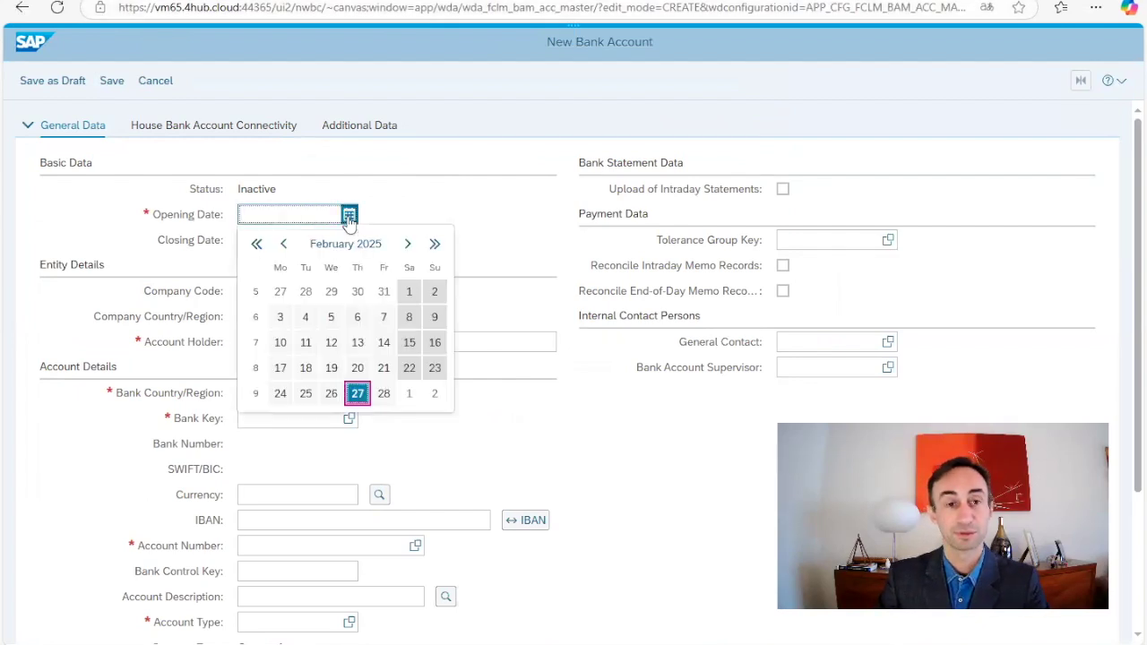
left_click(358, 394)
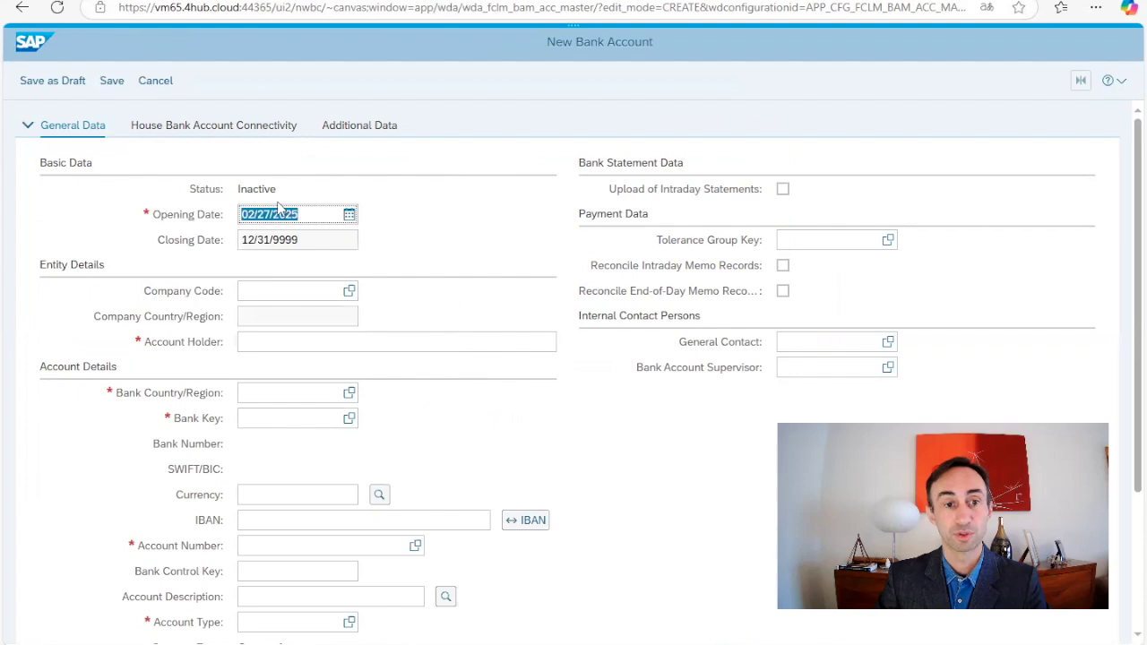
left_click(308, 218)
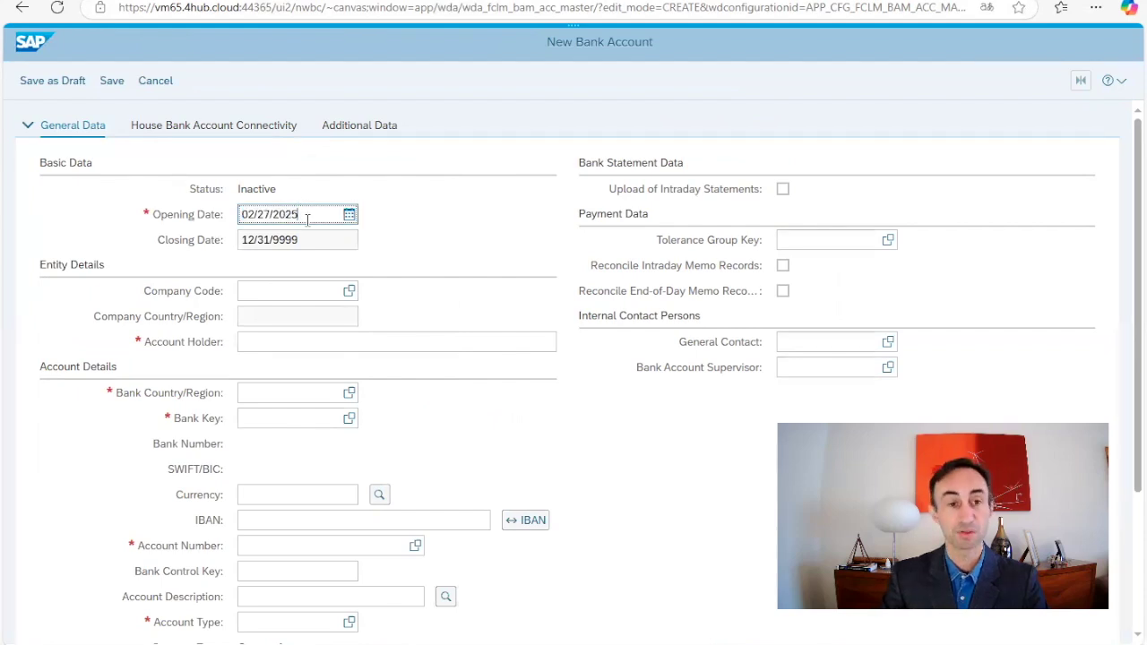
key("ctrl+a")
type("01/01/2024")
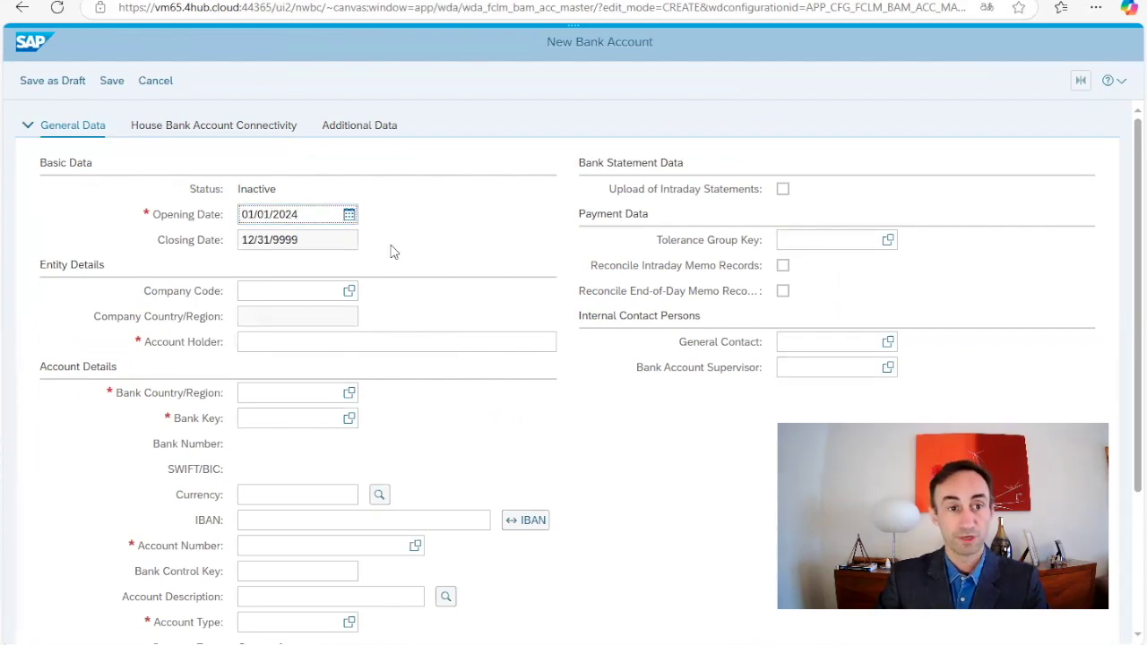
key("Return")
Choose company code S400 (Empresa - Marssel) from the company code lookup
left_click(353, 293)
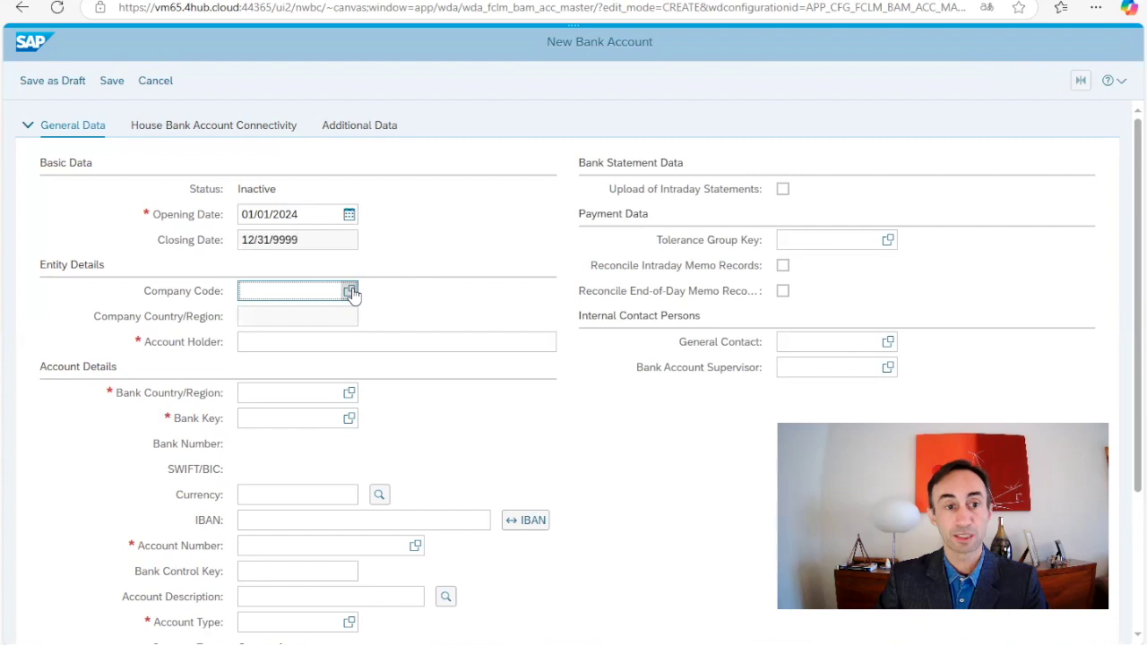
left_click(351, 292)
left_click(278, 144)
type("s")
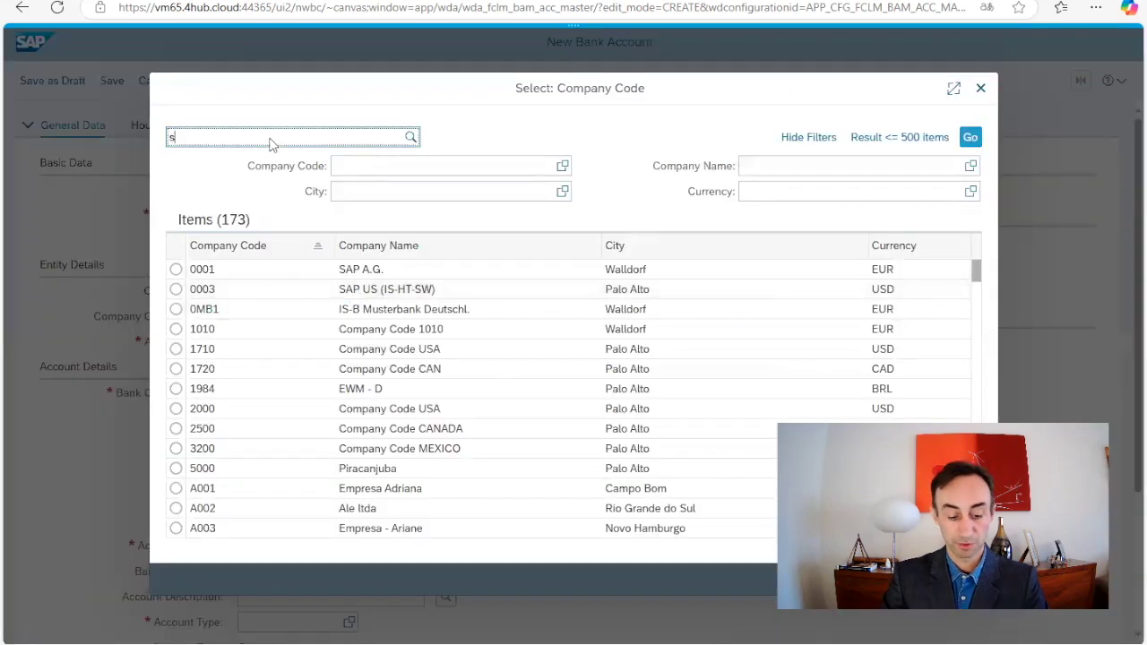
type("400")
key("Return")
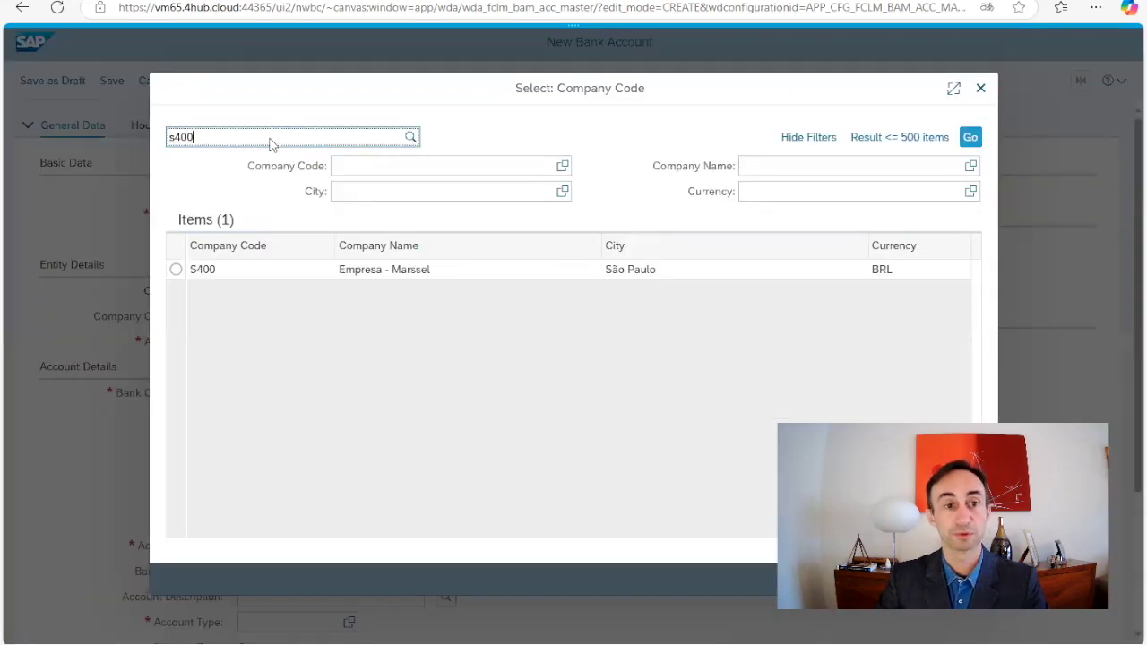
left_click(179, 276)
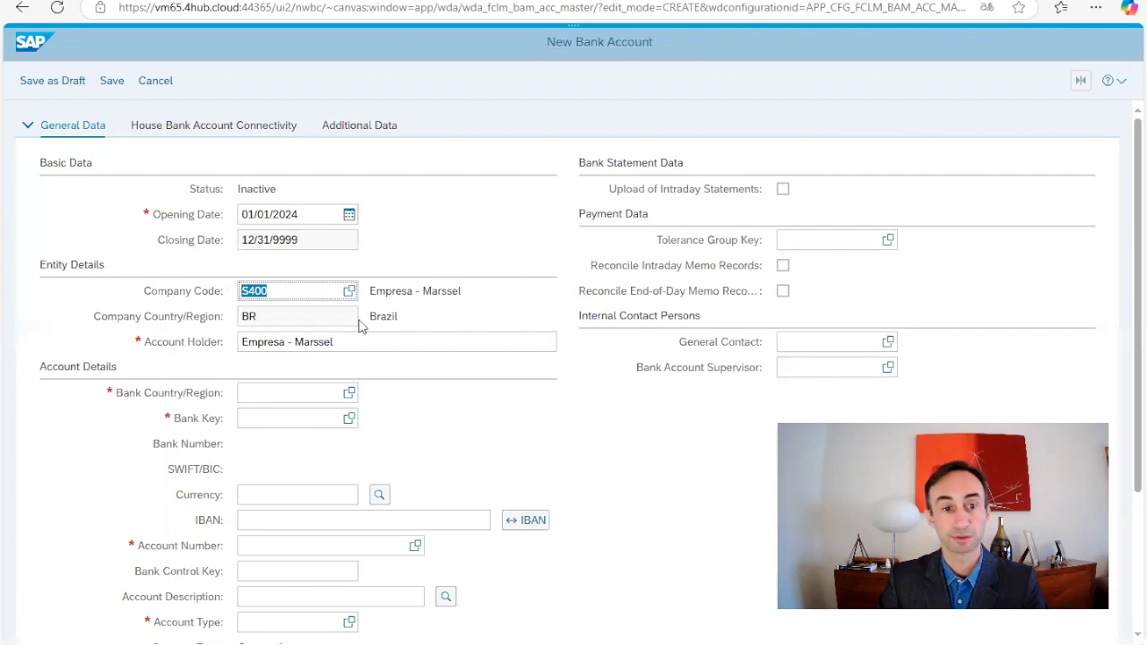
scroll(392, 383, "down", 3)
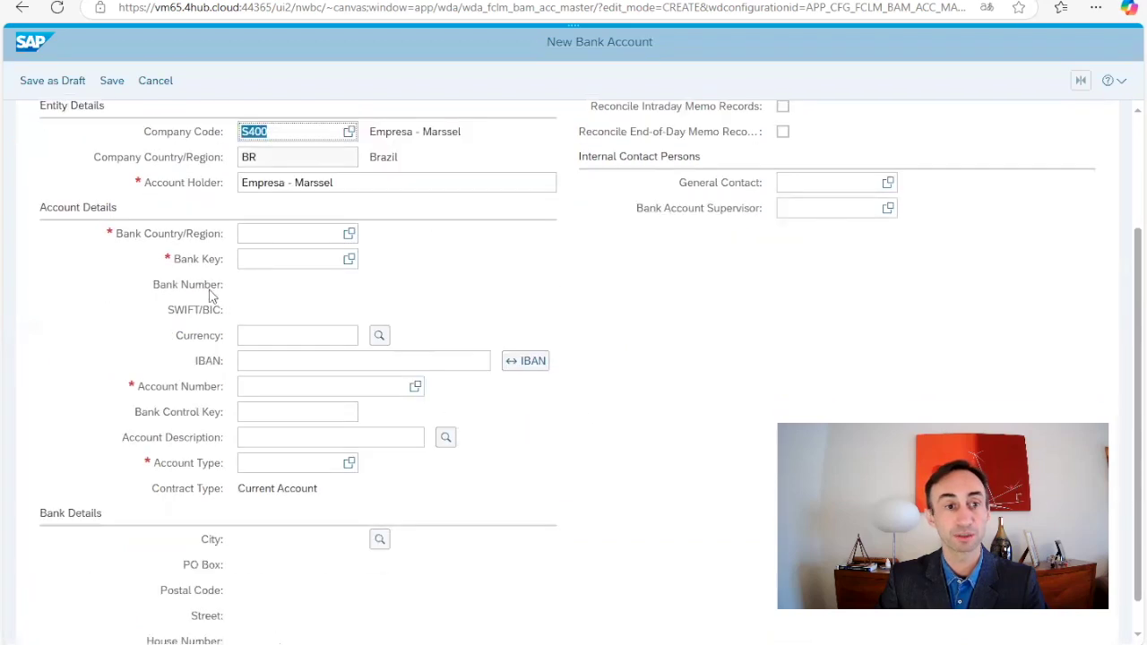
Search the bank key list for 'yo' and pick 0019023, Bank of Youtube
left_click(272, 233)
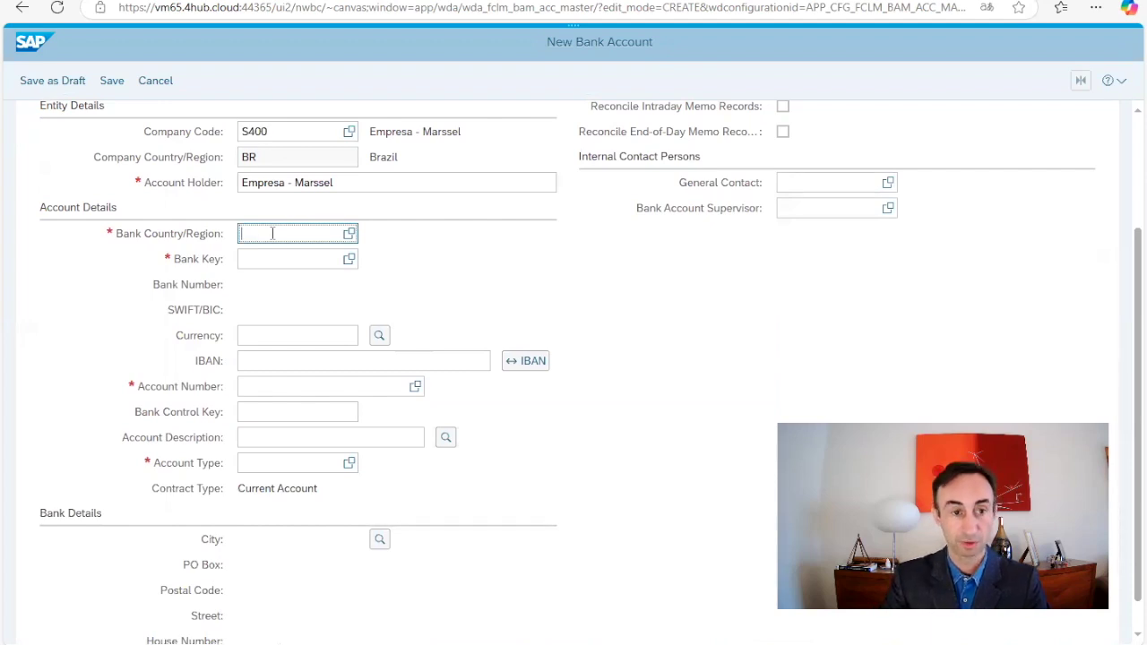
type("BE")
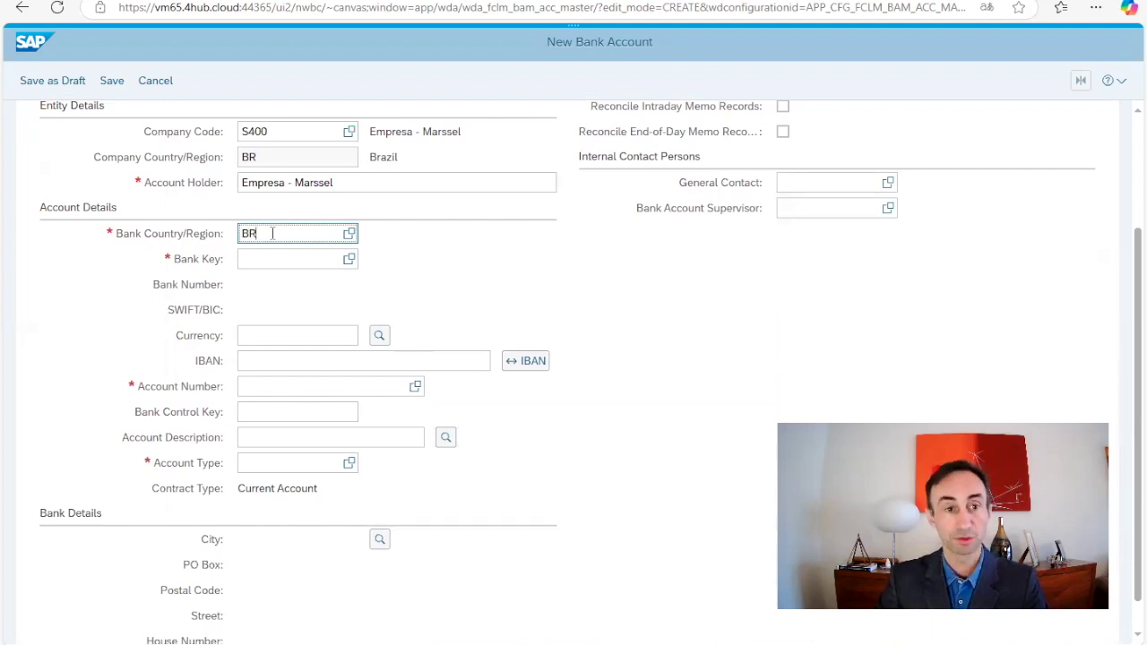
left_click(347, 264)
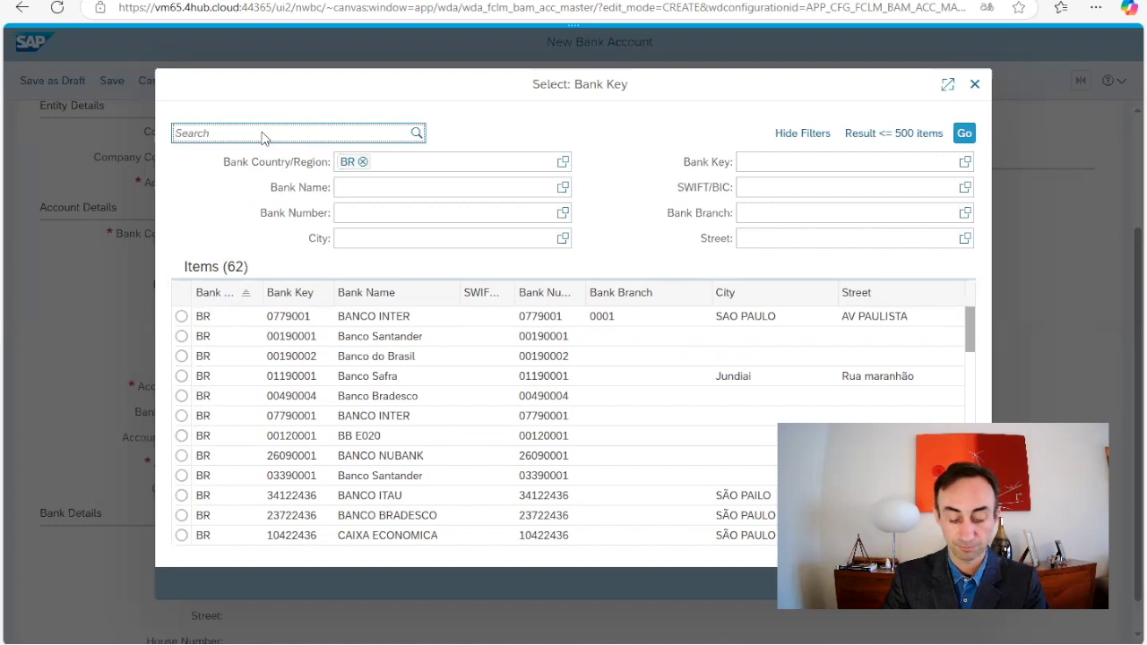
type("youtube")
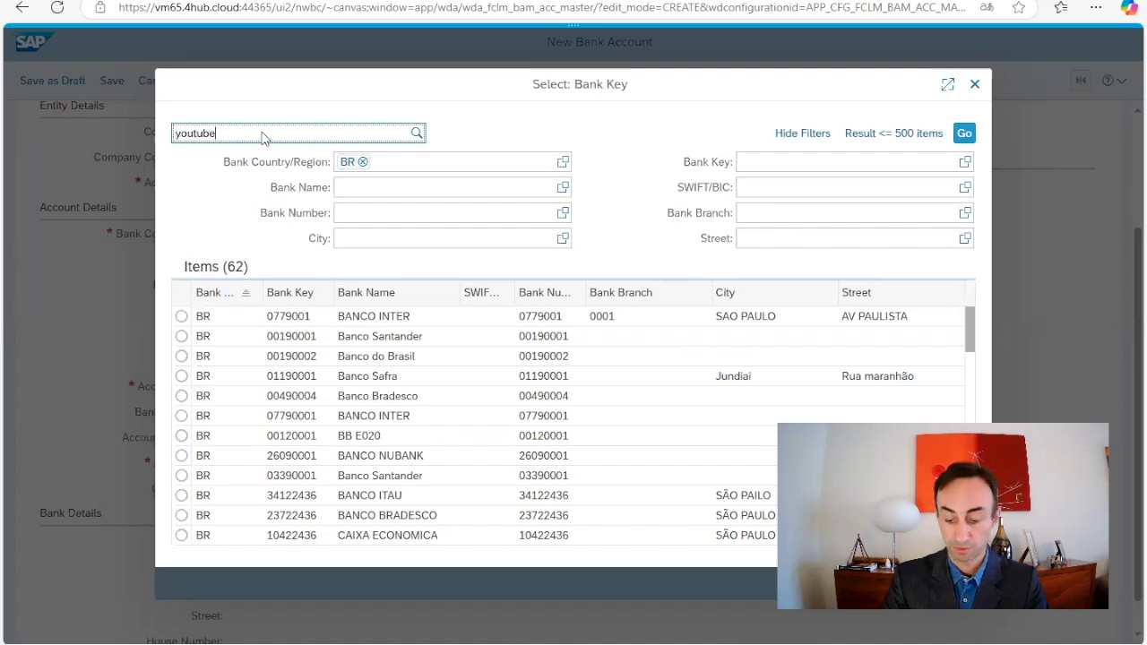
key("Return")
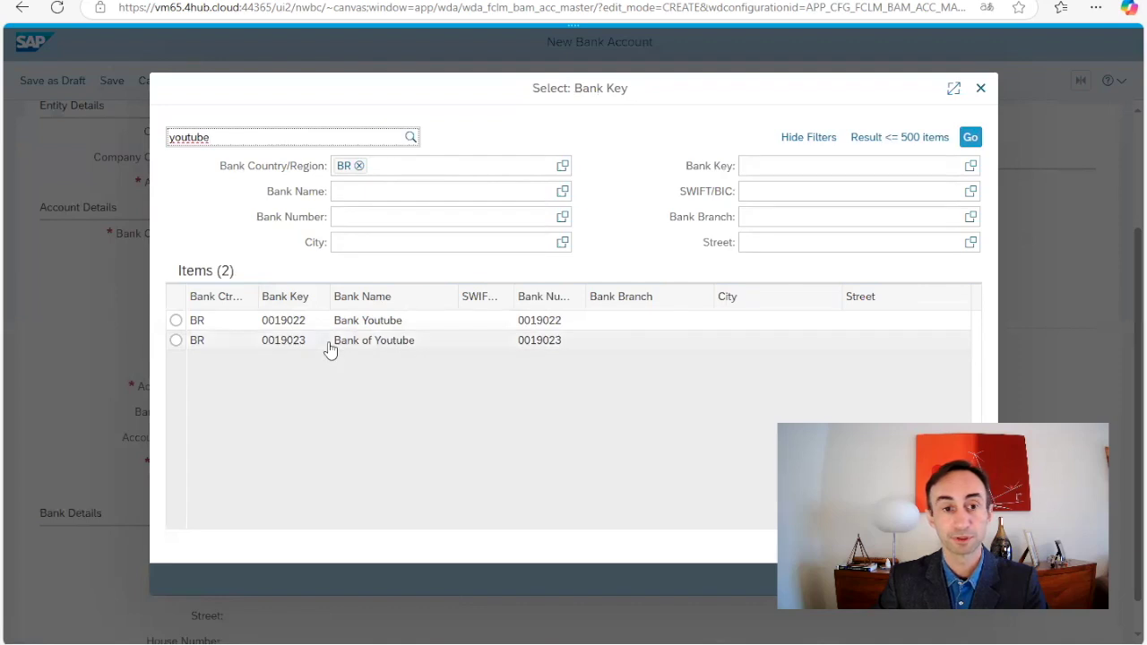
left_click(190, 345)
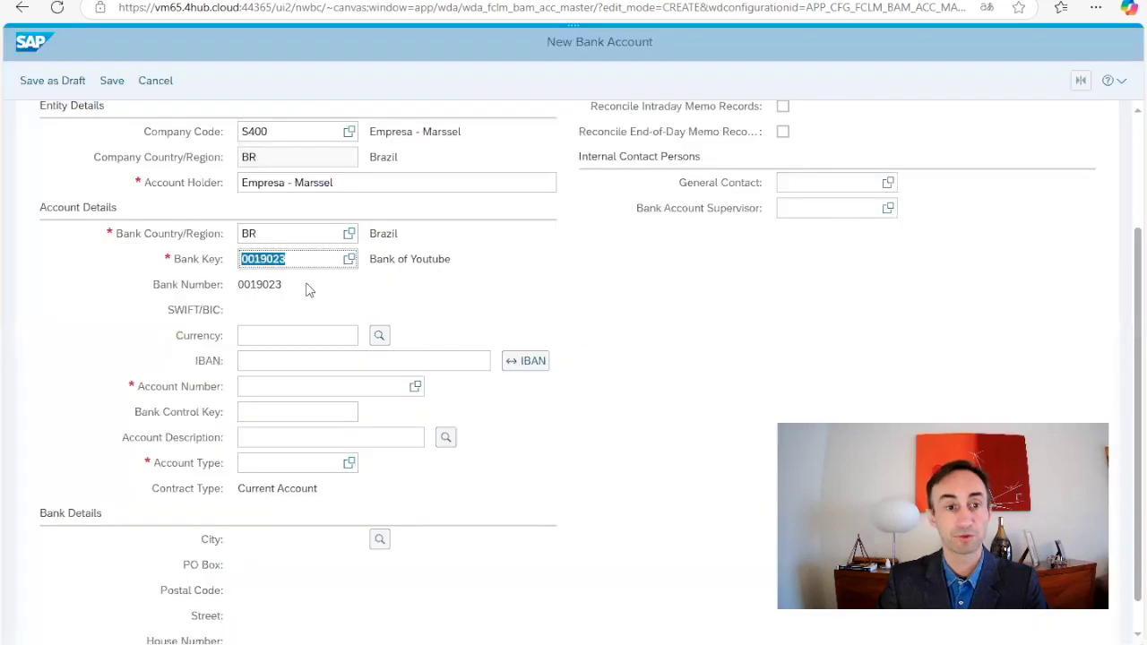
Set the account currency to BRL
left_click(306, 335)
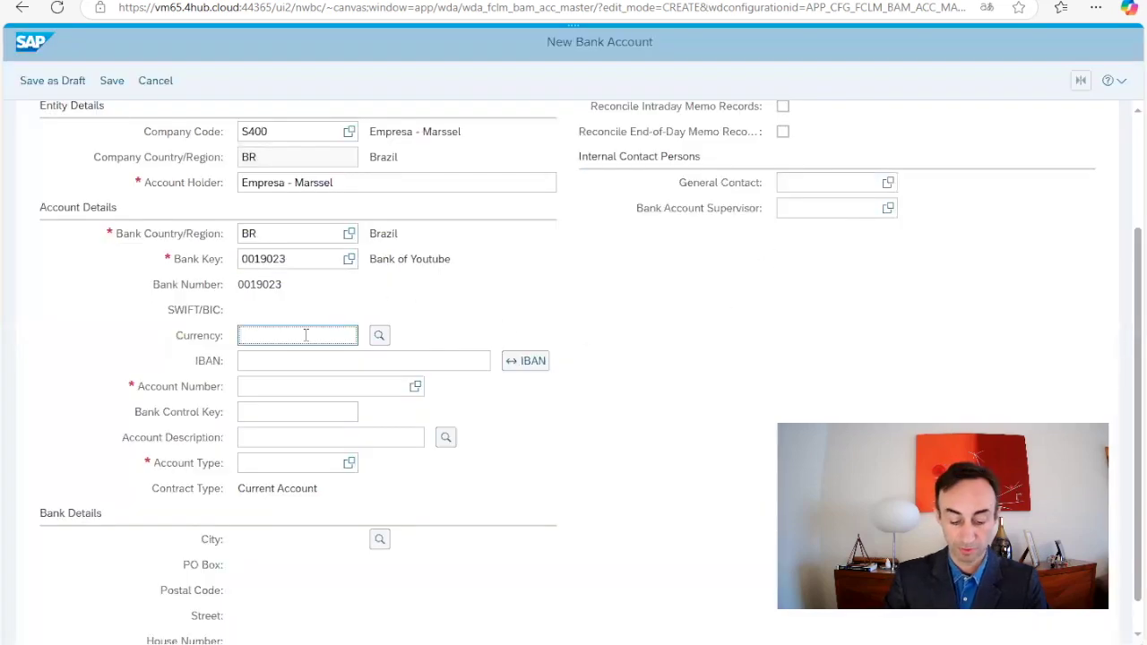
type("BRL")
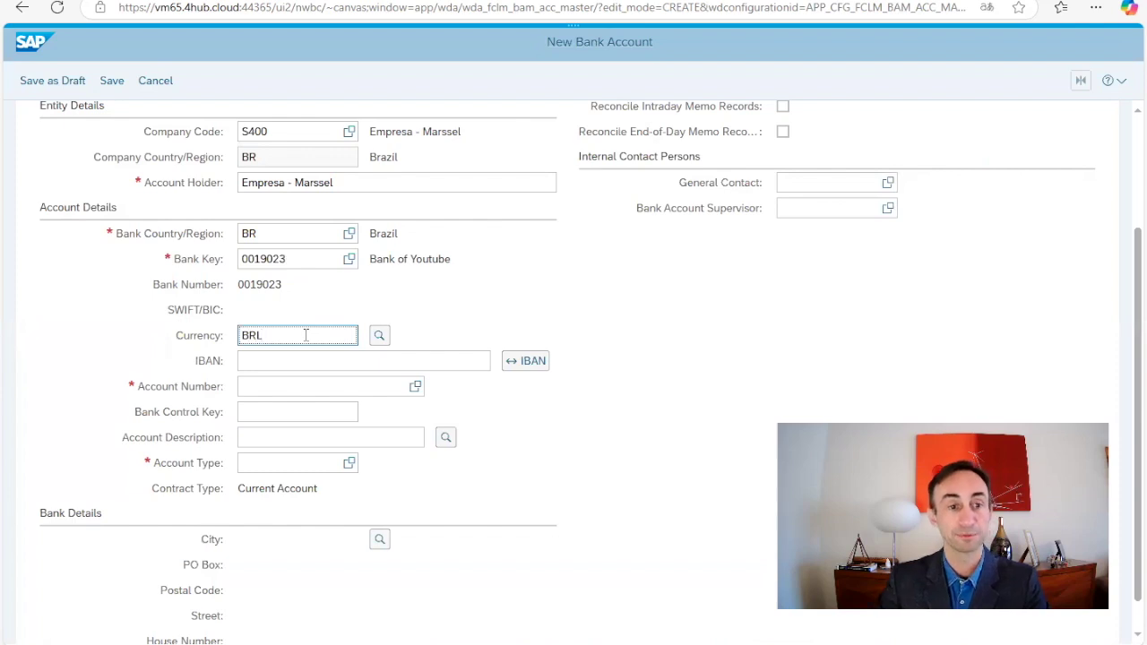
left_click(326, 386)
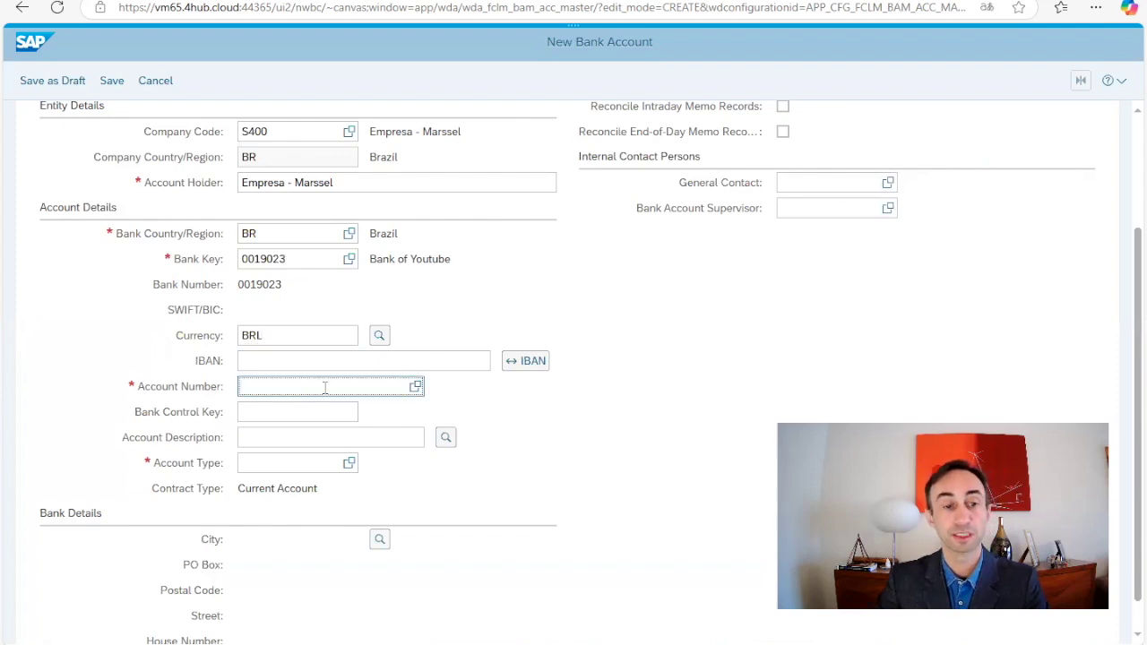
scroll(325, 387, "down", 1)
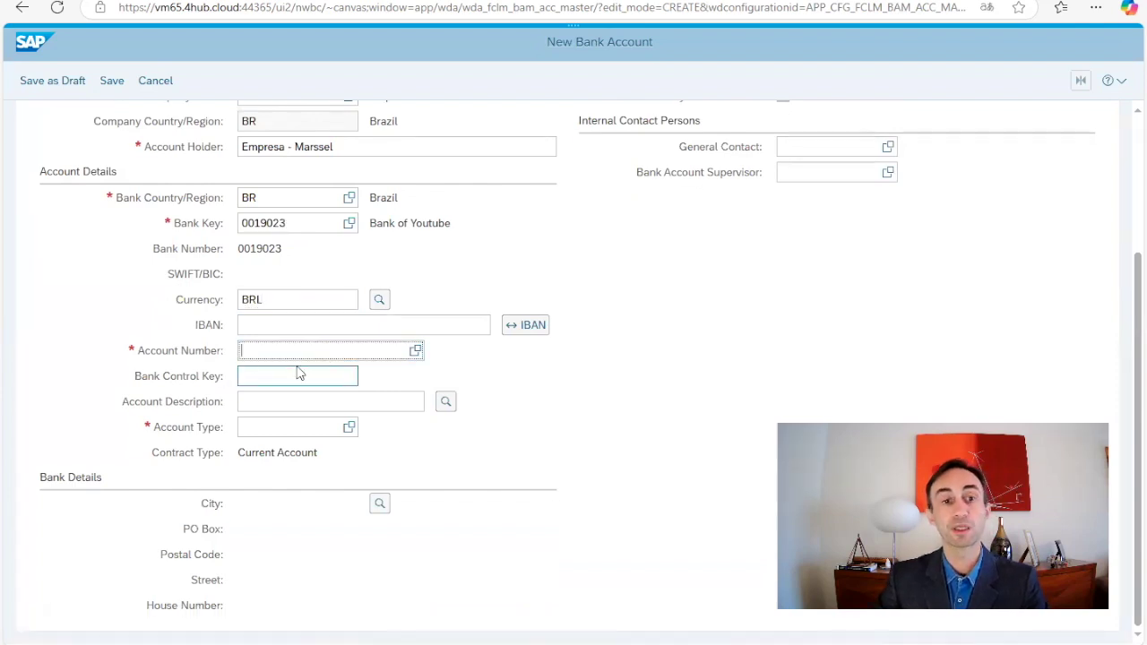
scroll(301, 376, "up", 3)
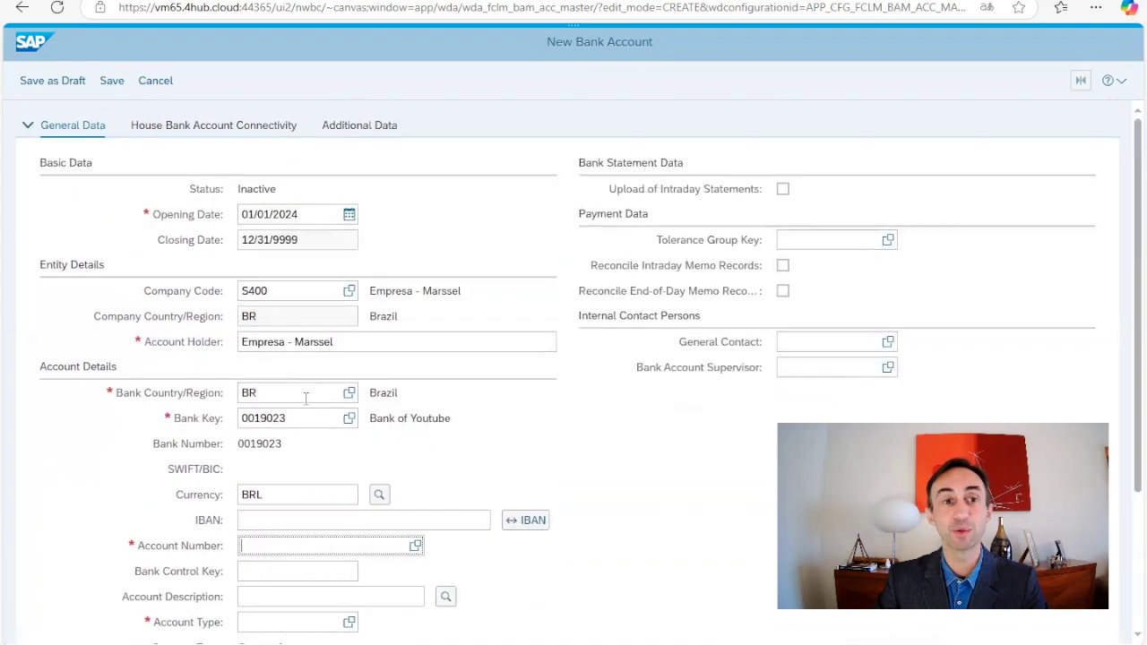
scroll(305, 395, "down", 3)
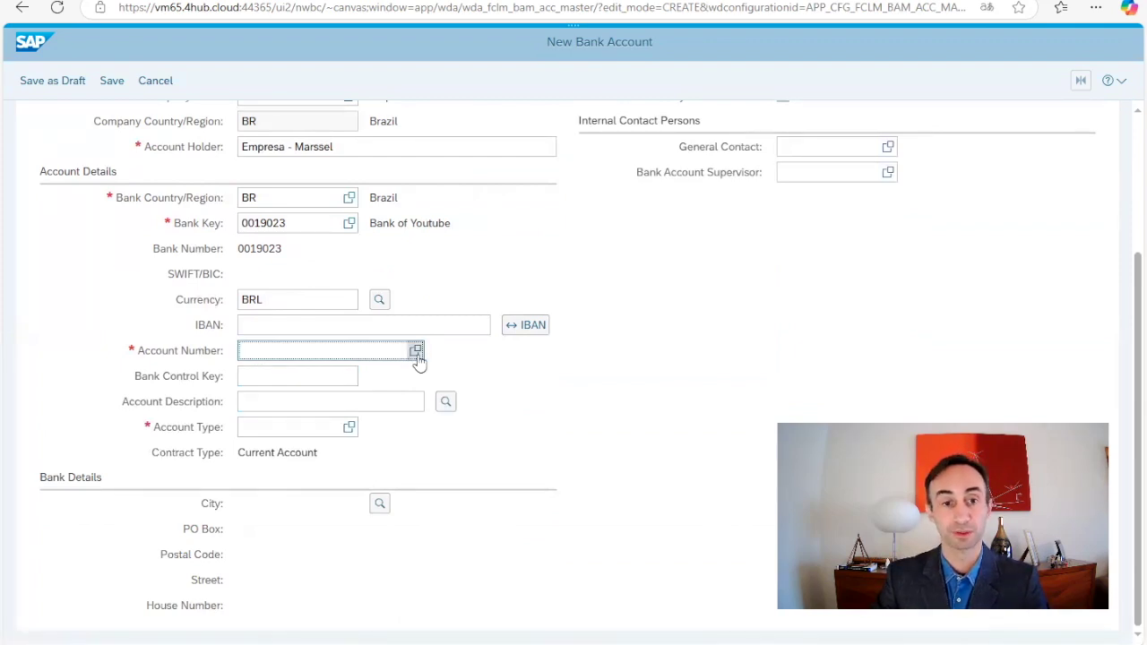
Enter account number 100001123
left_click(416, 351)
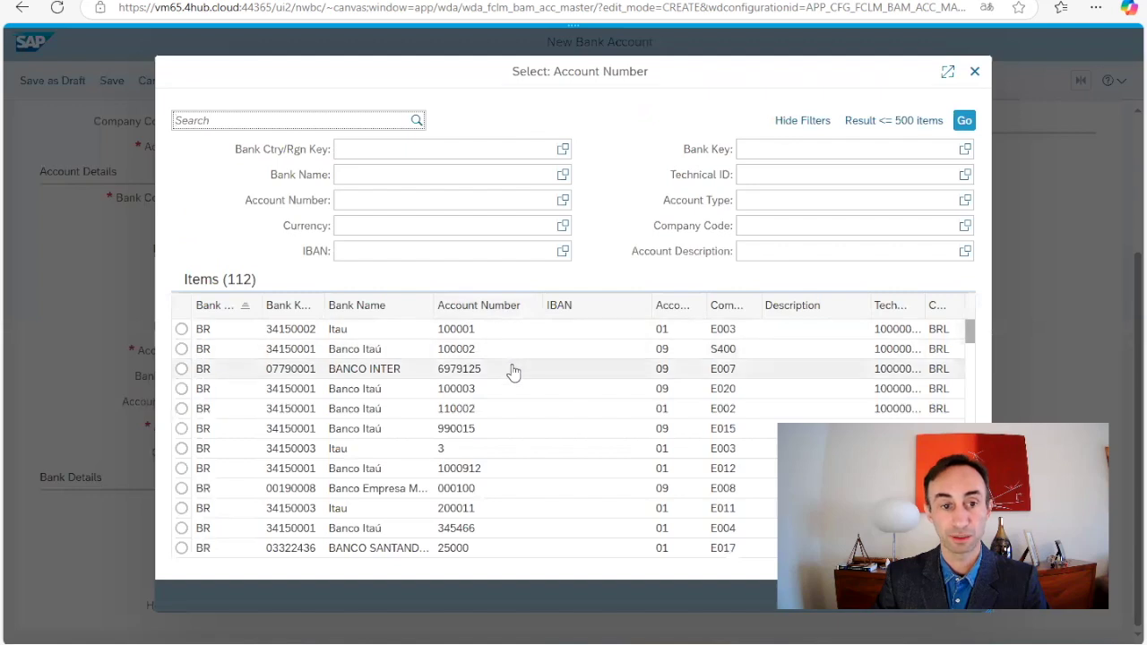
left_click(457, 328)
left_click(298, 351)
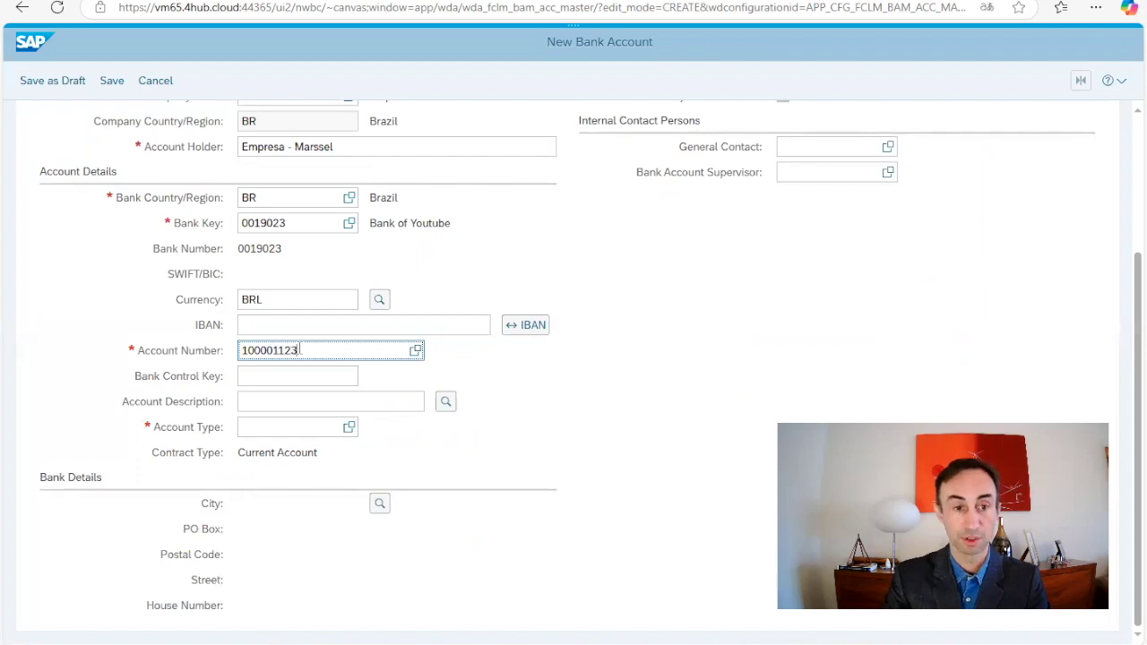
left_click(243, 382)
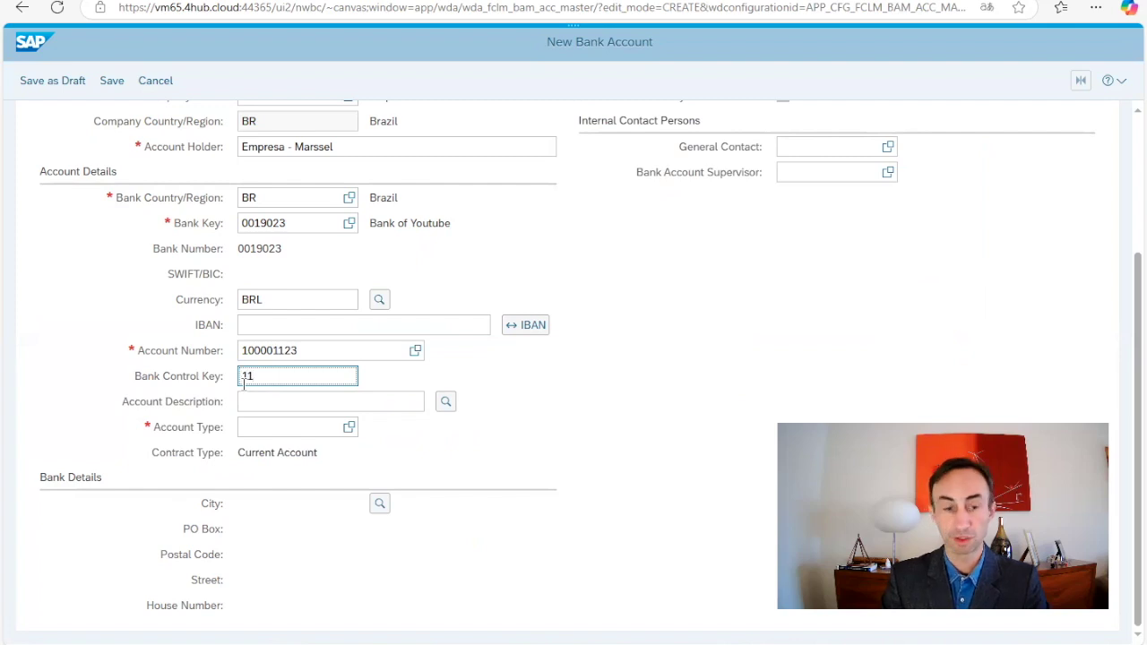
left_click(313, 351)
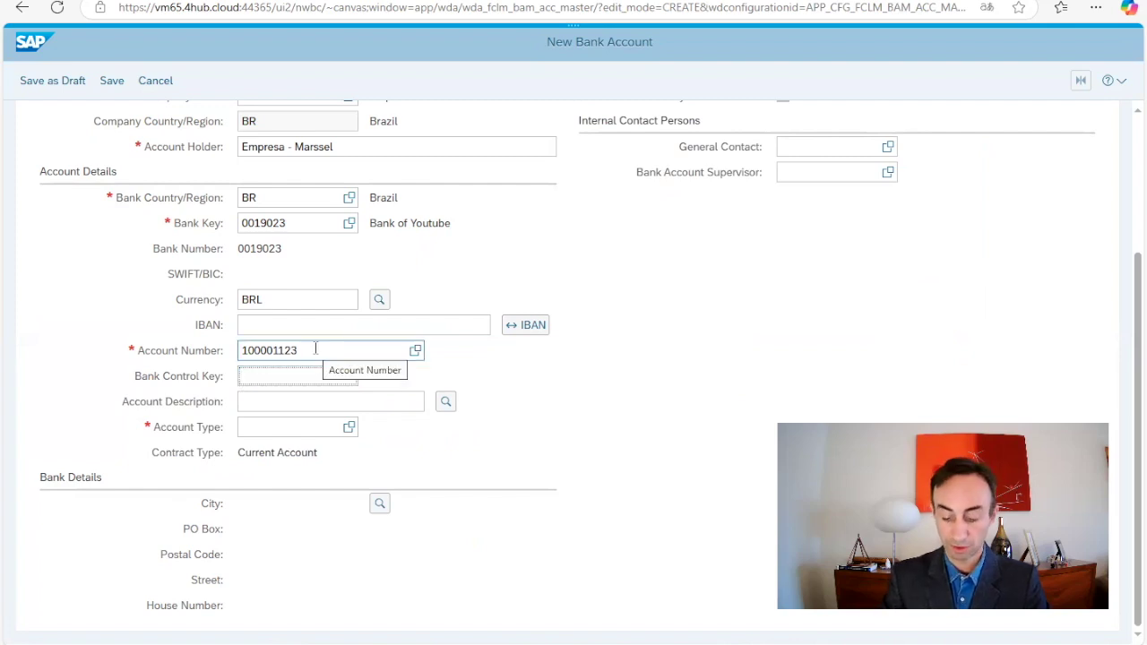
type("1")
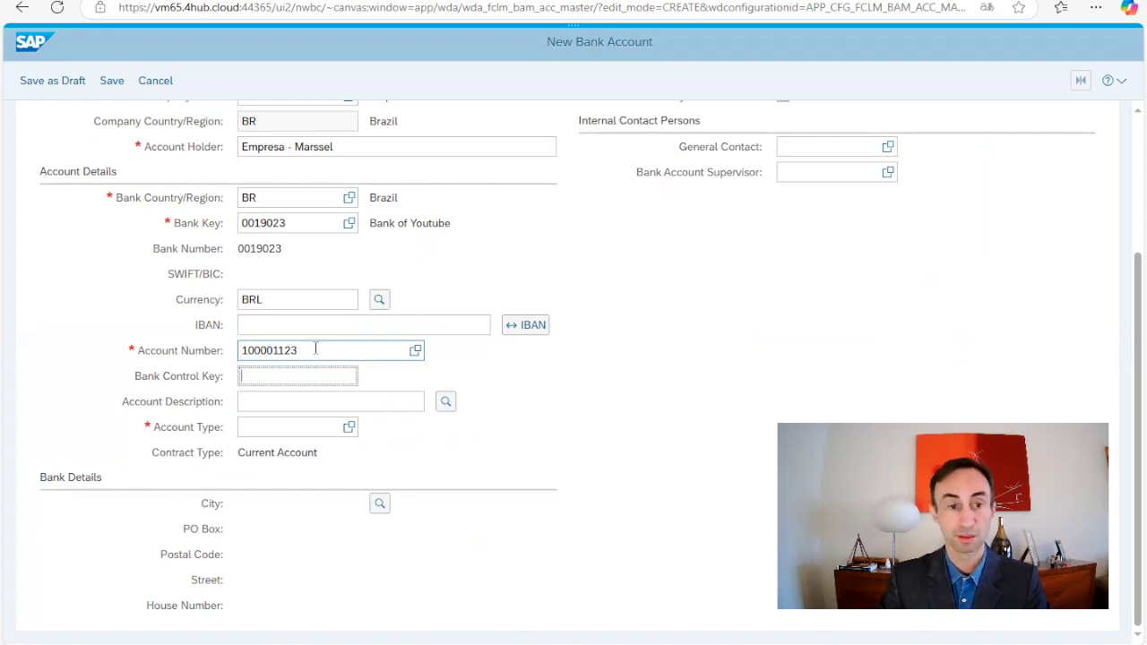
left_click(315, 350)
type("-11")
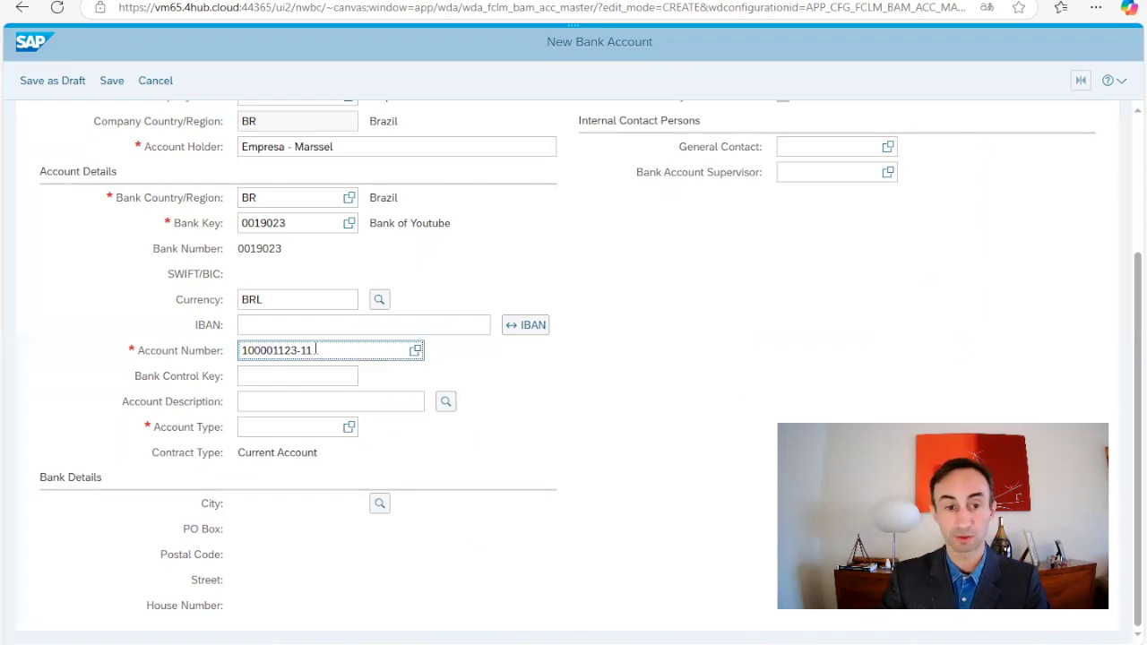
left_click(315, 348)
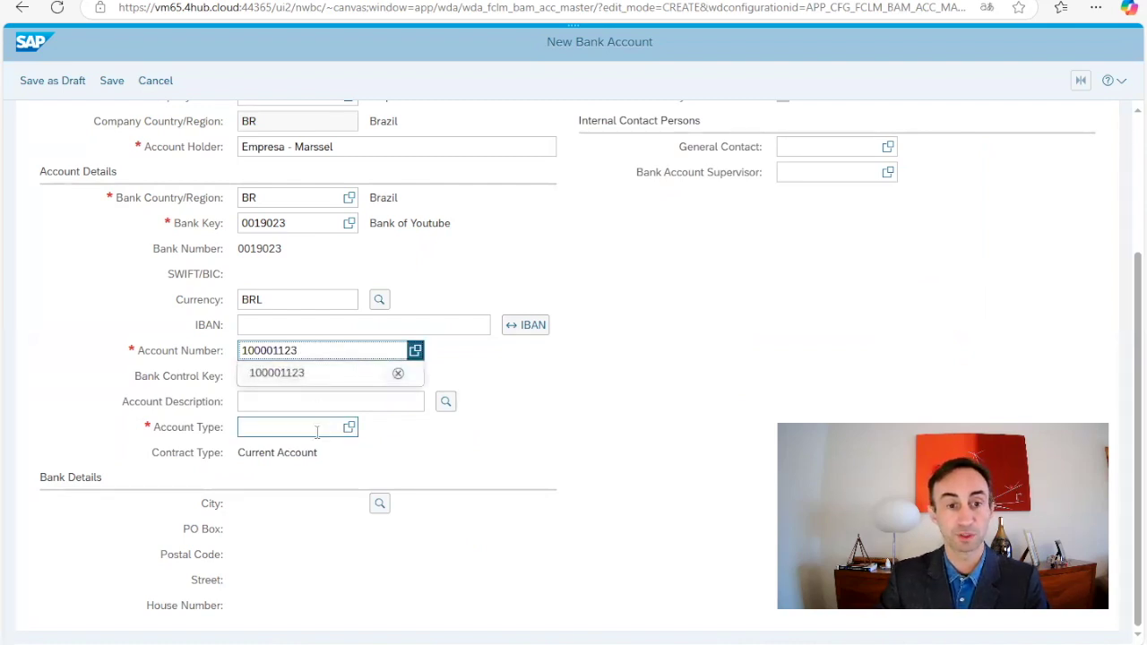
left_click(492, 371)
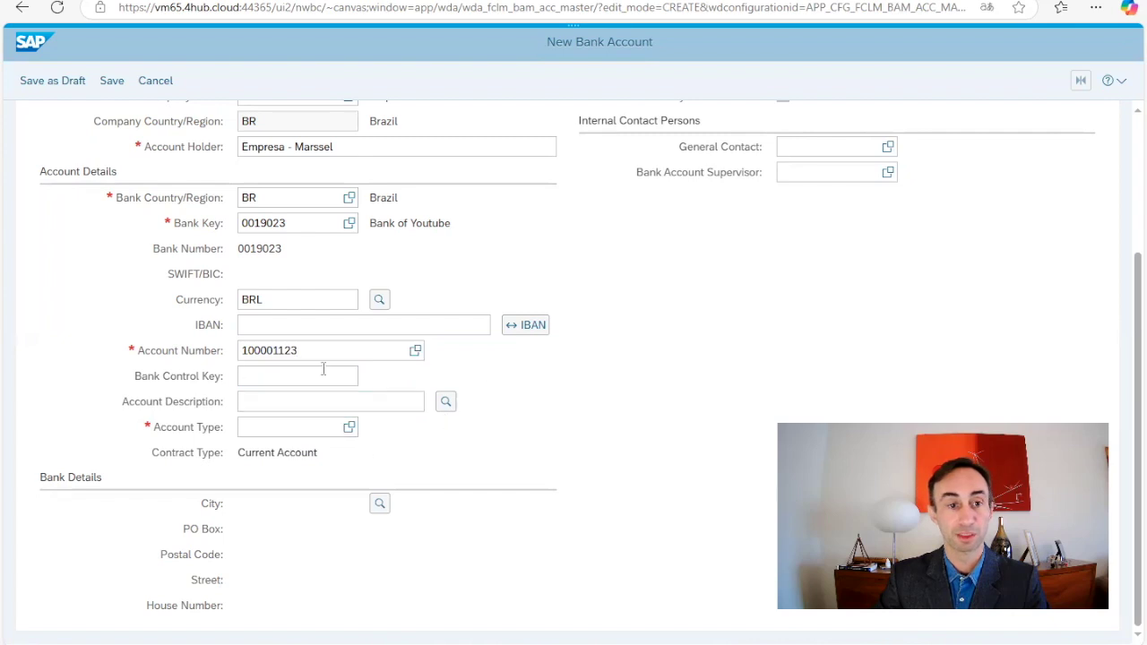
Set the account type to 09, Checking Account
left_click(325, 427)
left_click(349, 428)
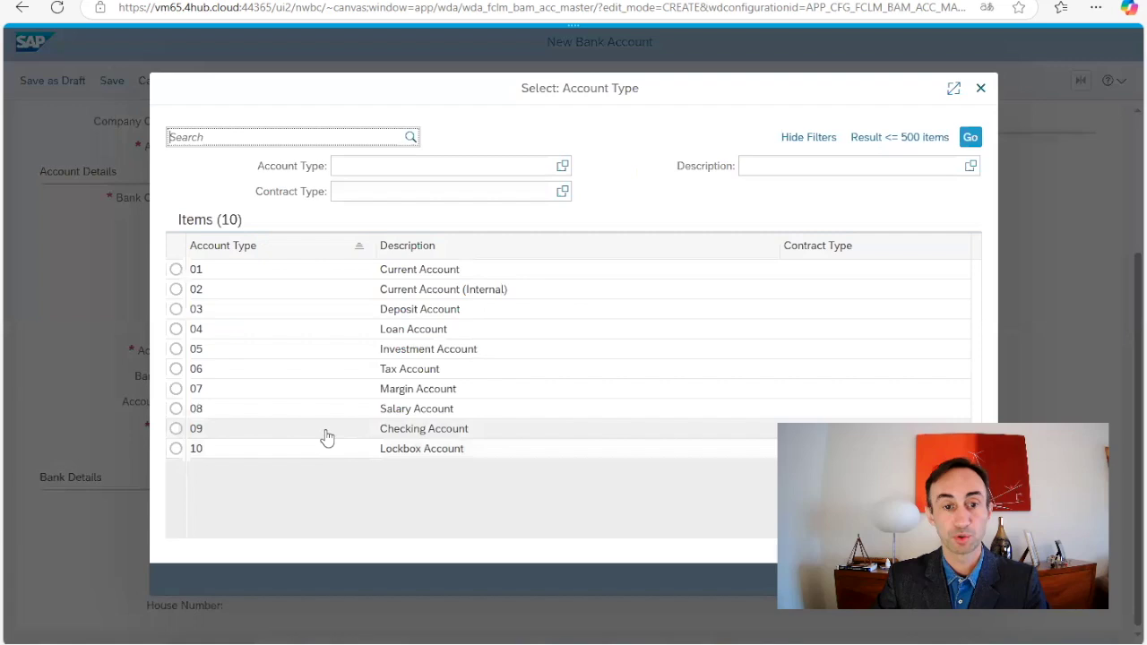
left_click(177, 429)
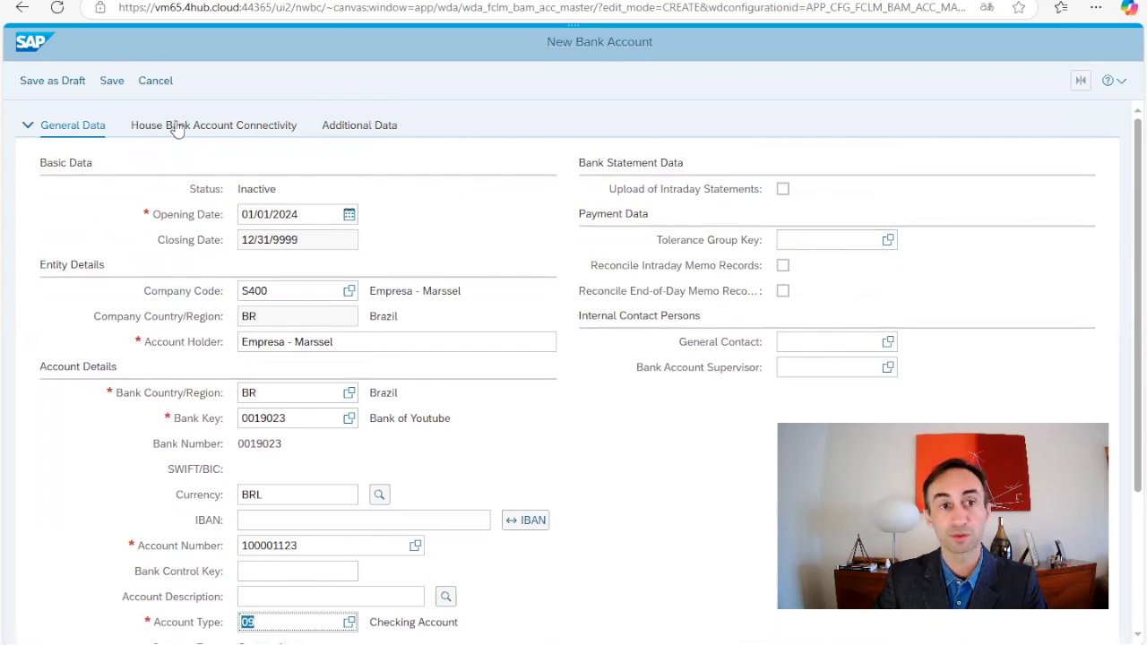
Add a house bank connectivity row for BE014 in S400 with house bank account BB002
left_click(231, 127)
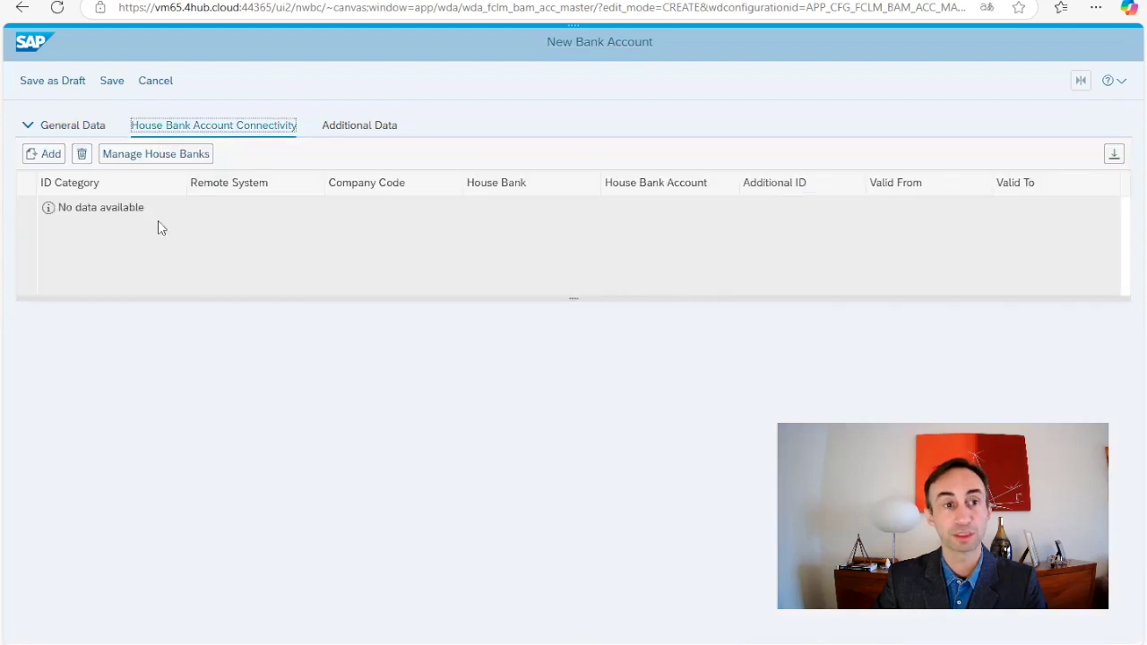
left_click(36, 155)
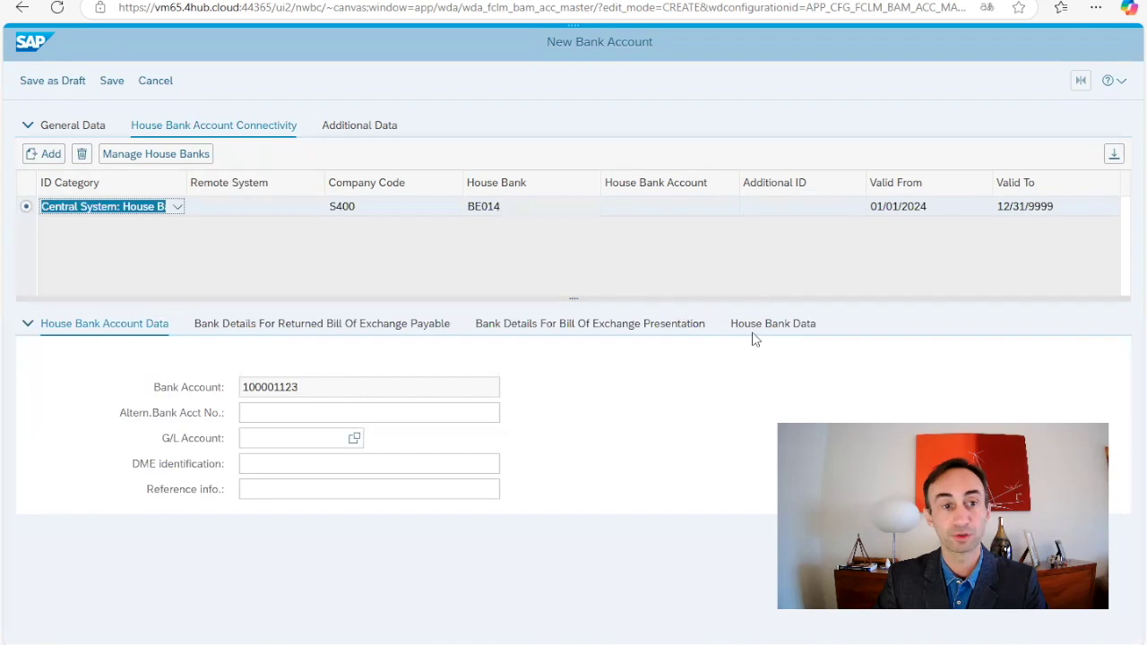
left_click(638, 213)
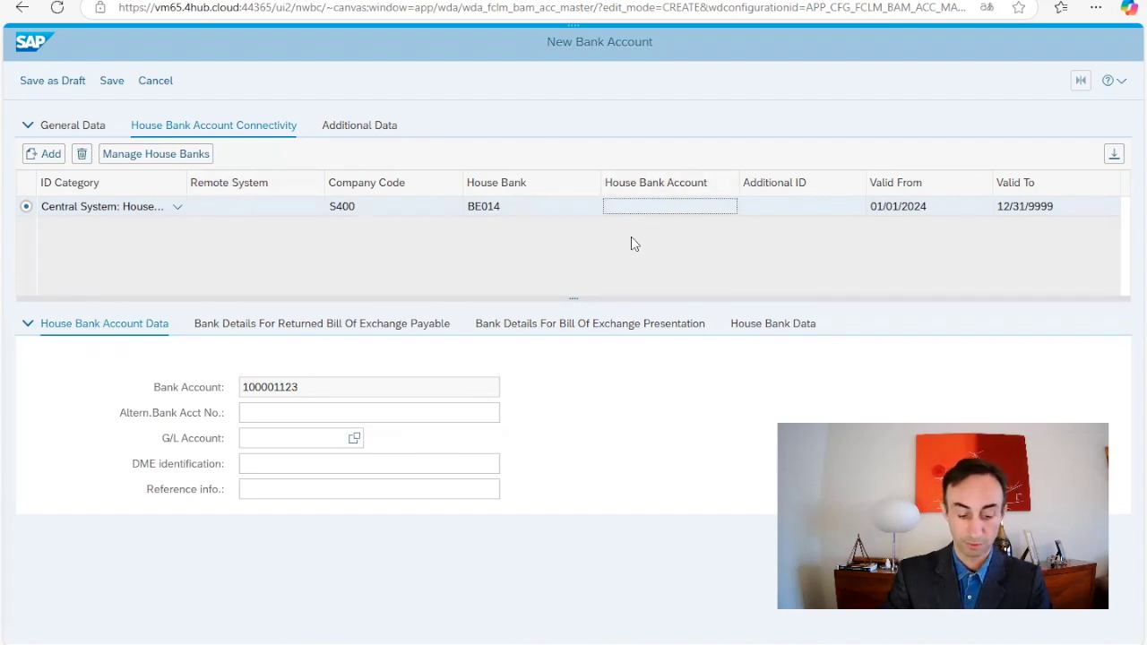
type("BB002")
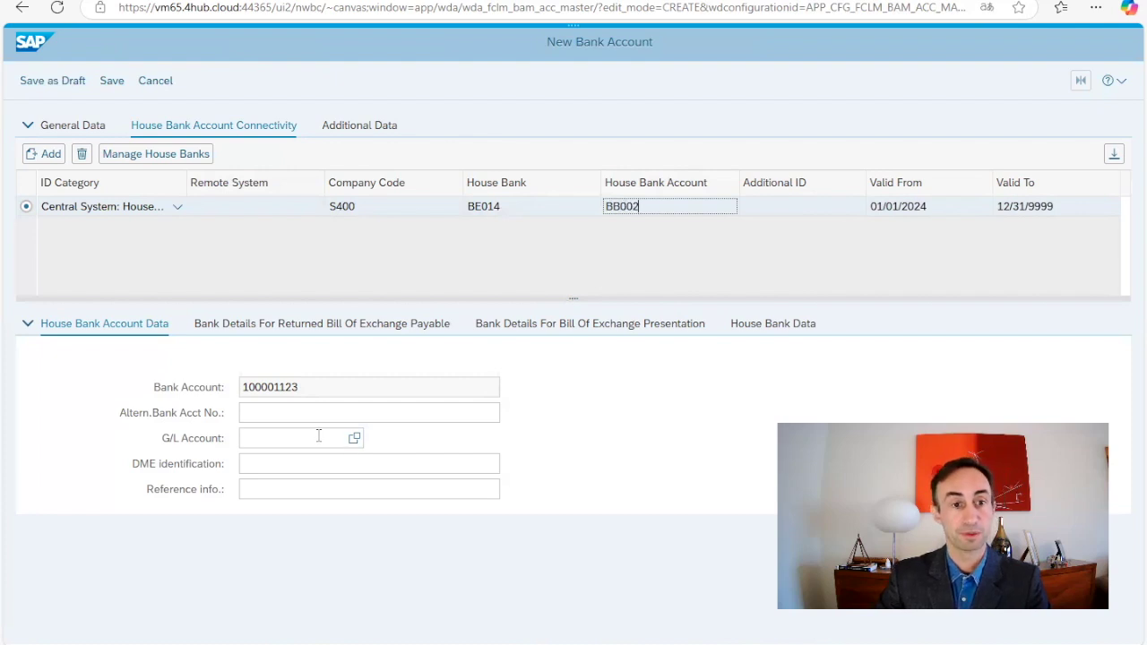
left_click(291, 438)
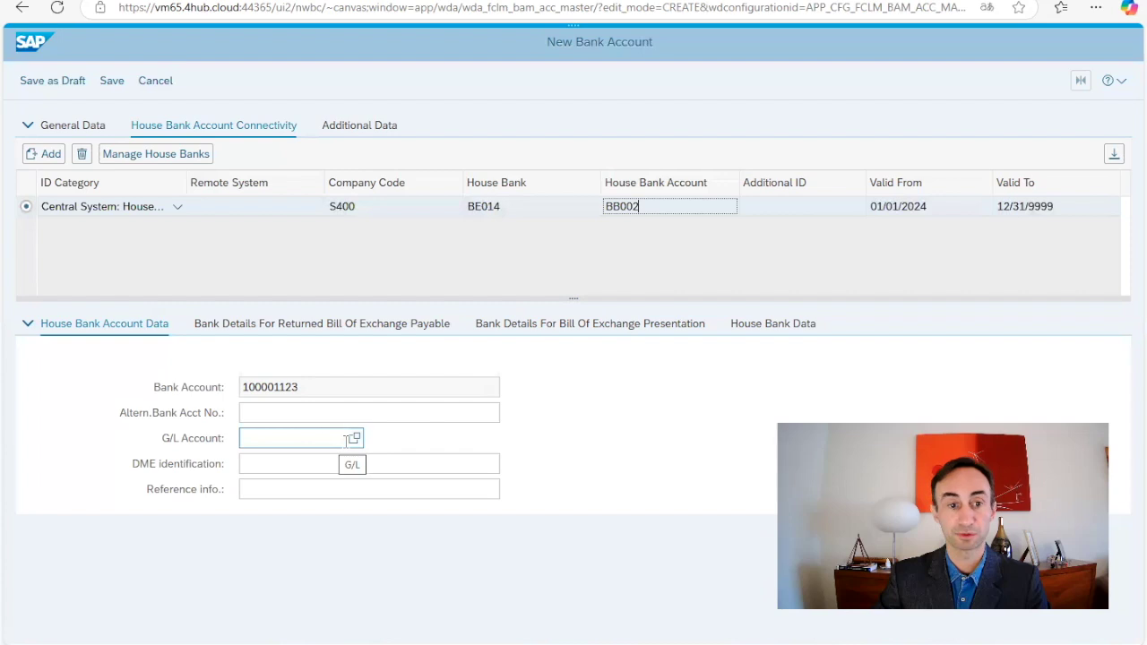
Assign G/L account 11001000 from company code S400 to the bank account
left_click(356, 439)
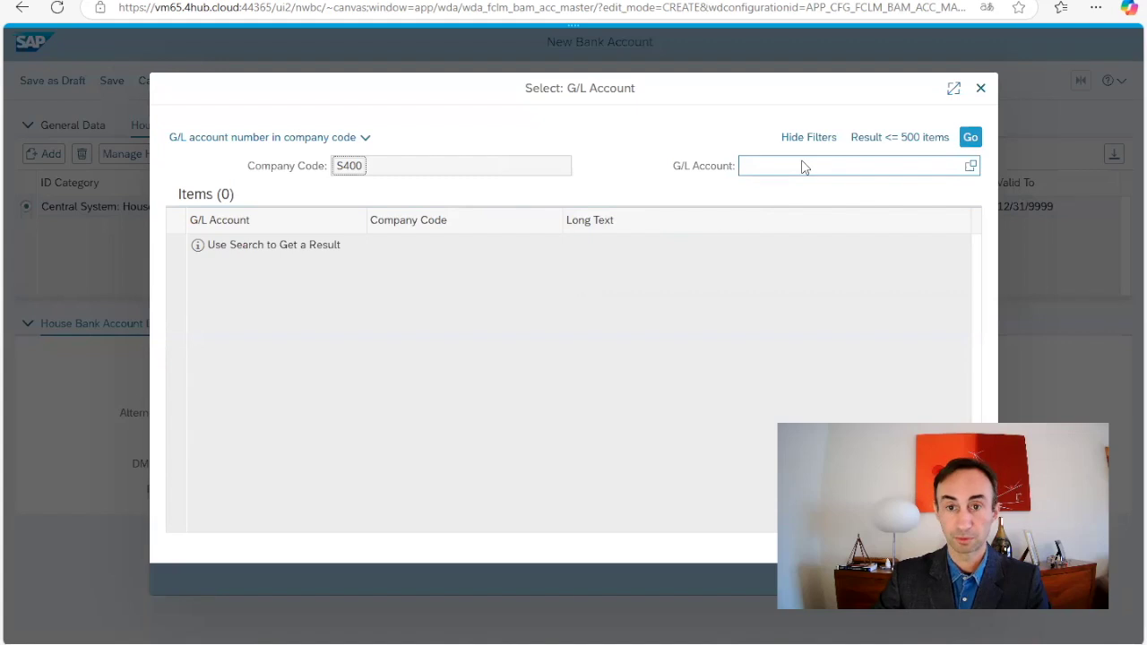
left_click(970, 137)
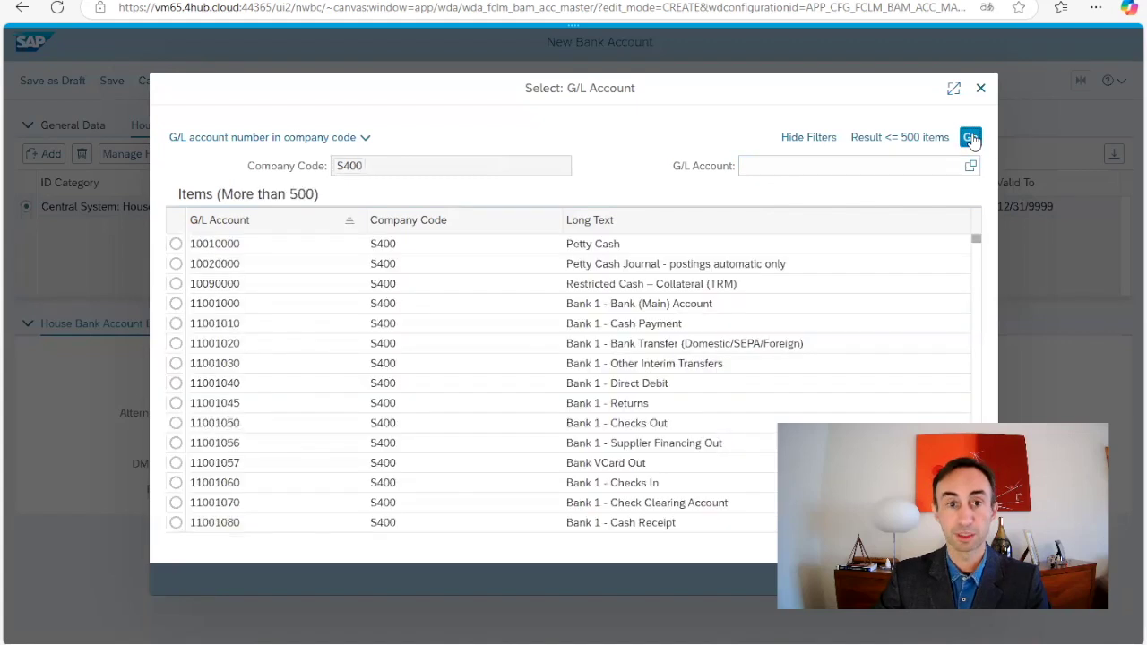
left_click(176, 303)
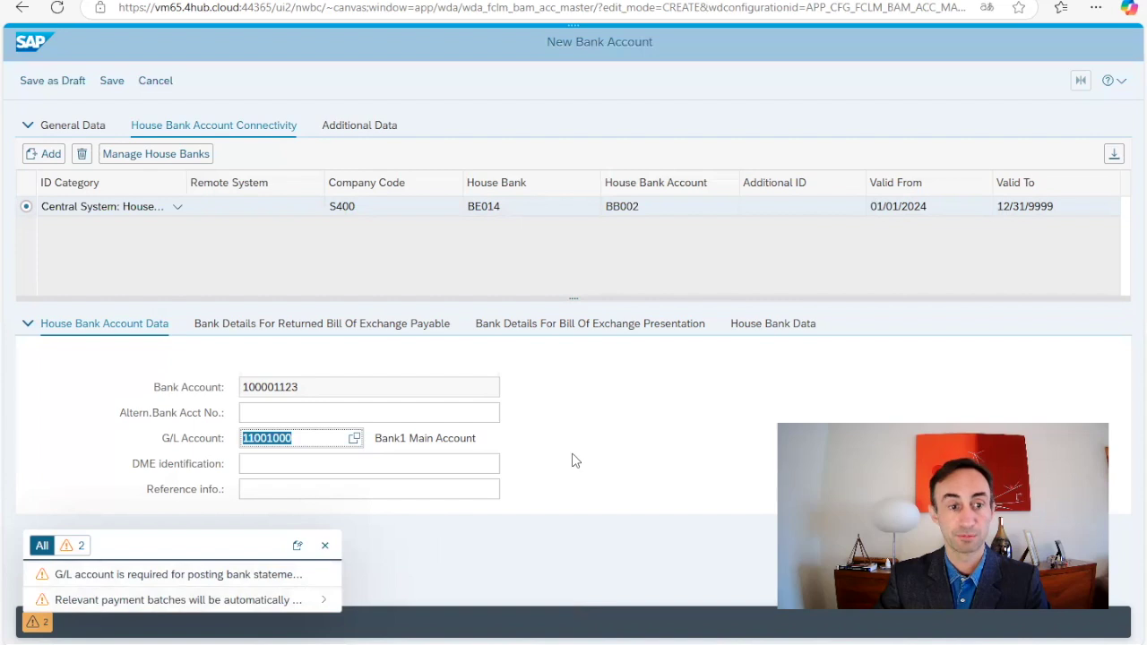
Review the bill of exchange and house bank data, ending on account 100001123 with G/L 11001000
left_click(366, 328)
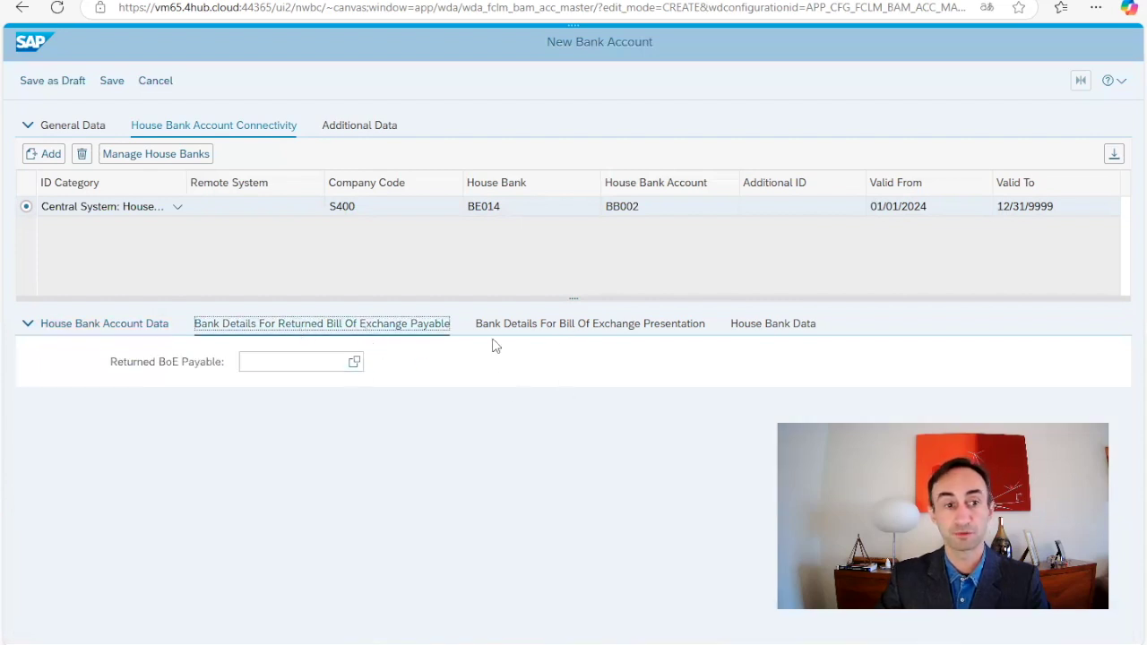
left_click(527, 328)
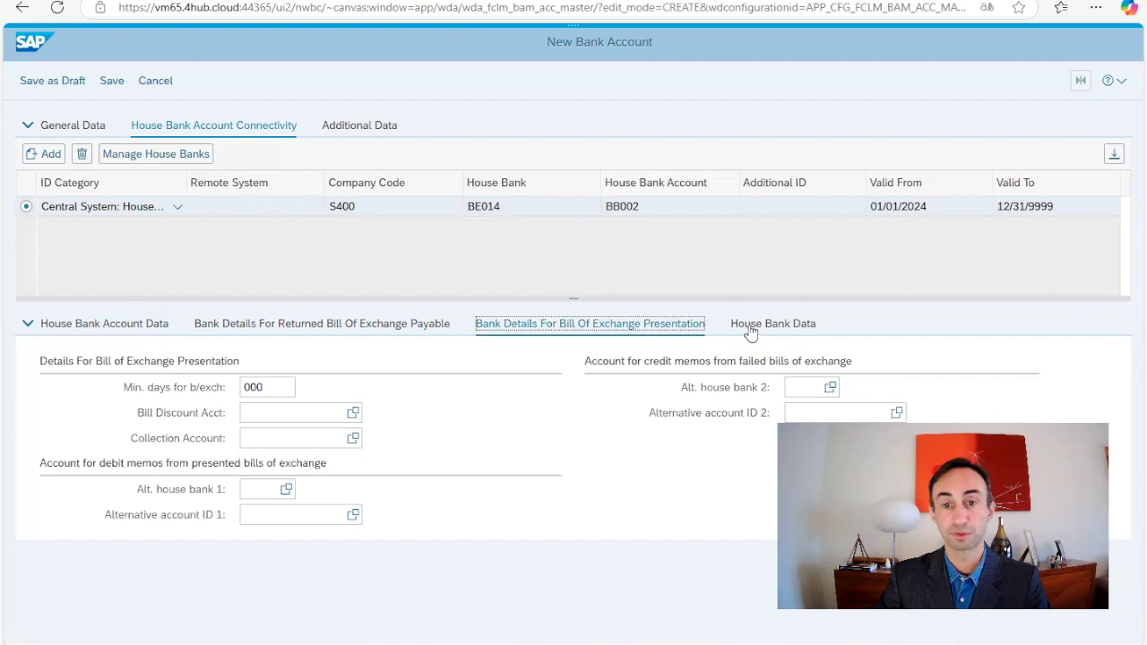
left_click(749, 330)
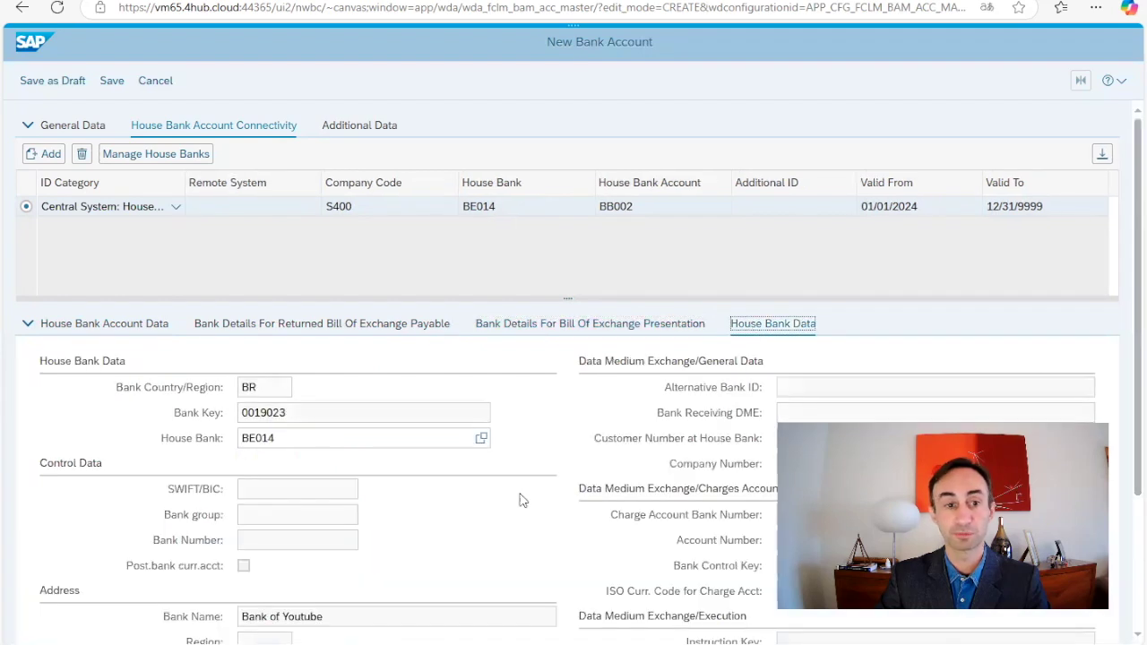
scroll(524, 499, "down", 3)
scroll(524, 499, "up", 2)
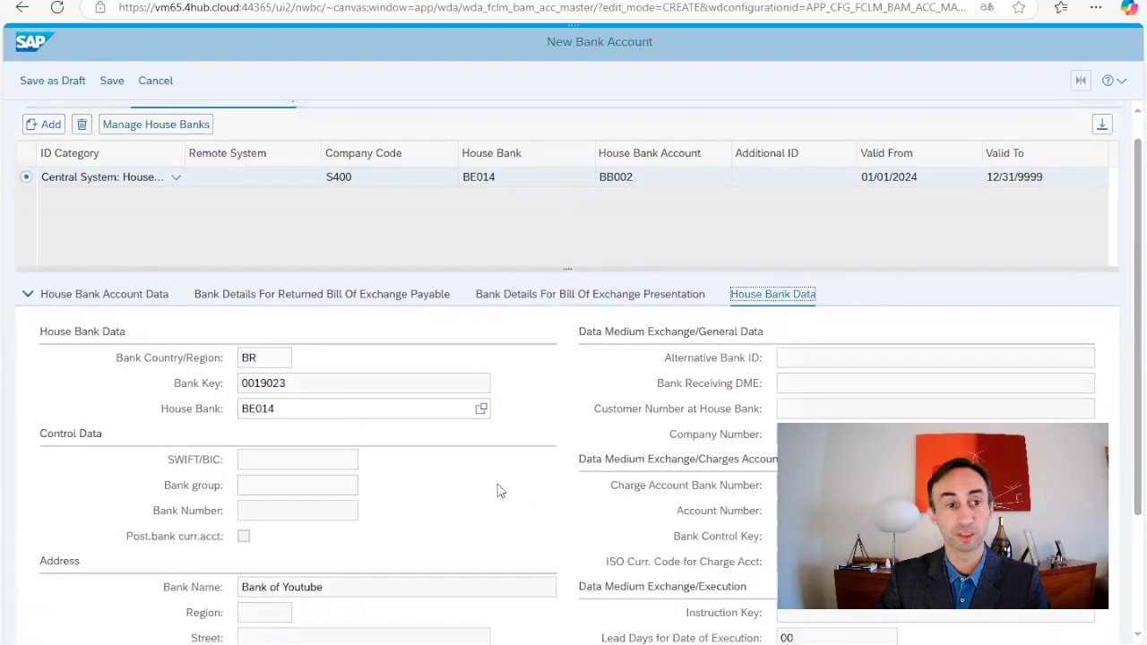
left_click(100, 295)
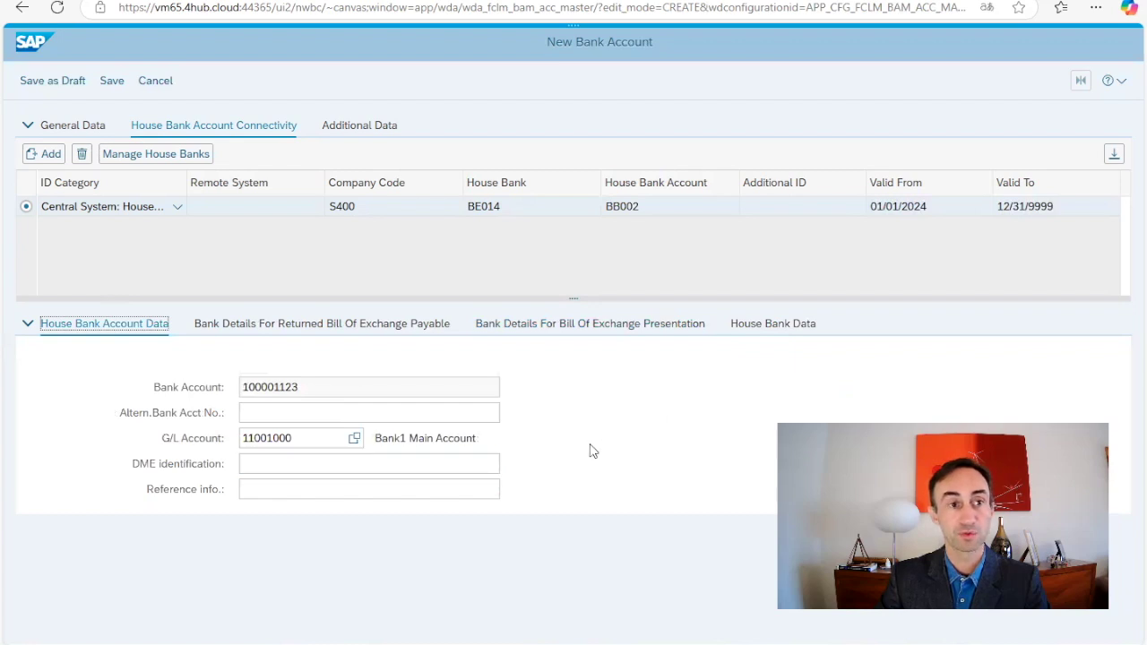
left_click(373, 133)
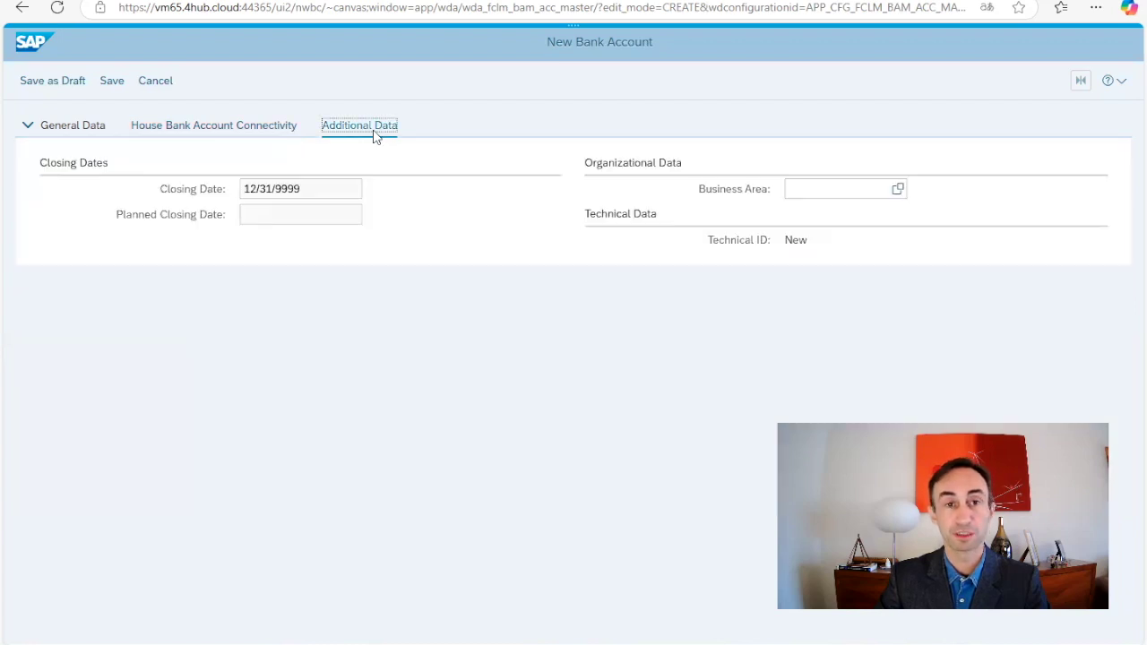
left_click(897, 189)
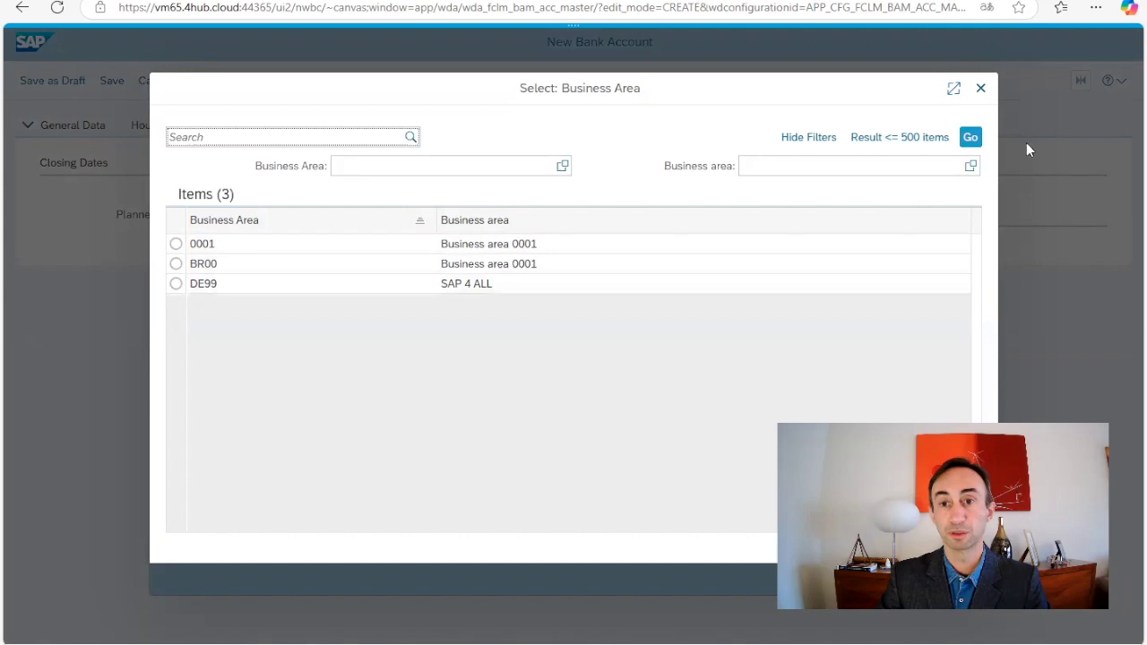
left_click(981, 87)
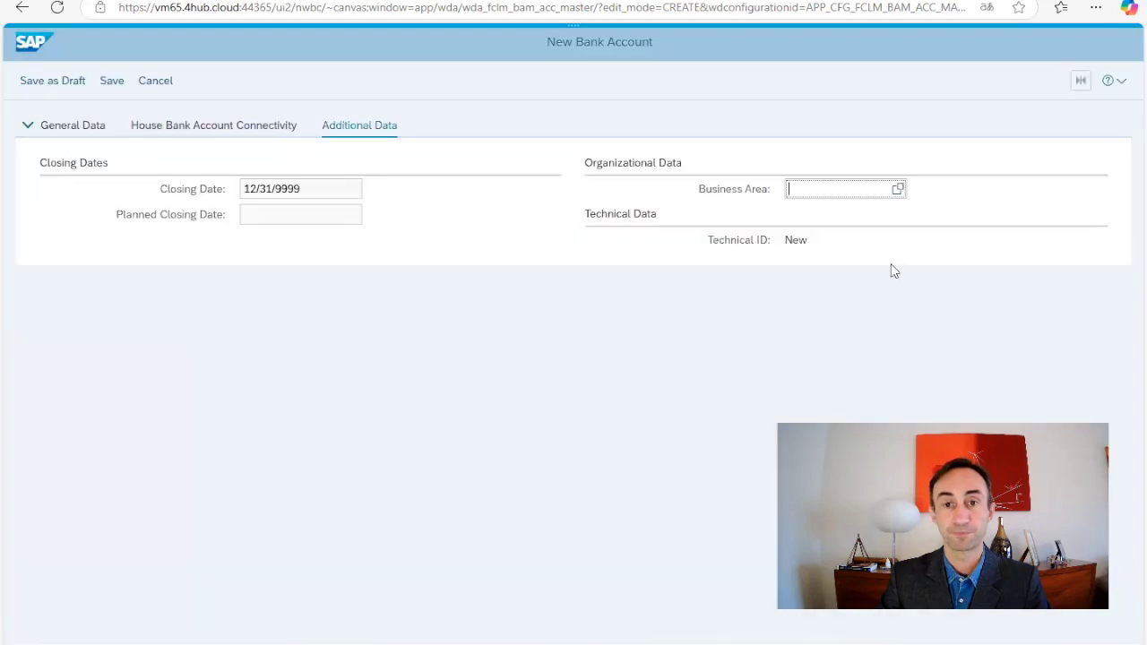
left_click(192, 130)
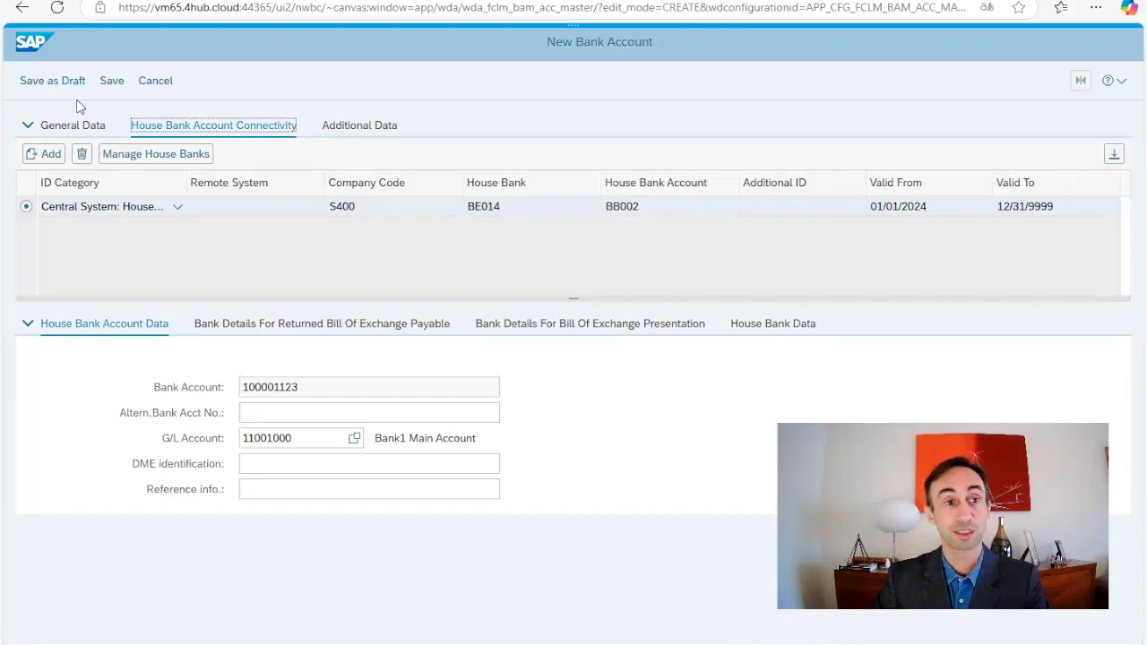
Enter 'Bank Youtube' as the EN account description to clear the save error
left_click(112, 81)
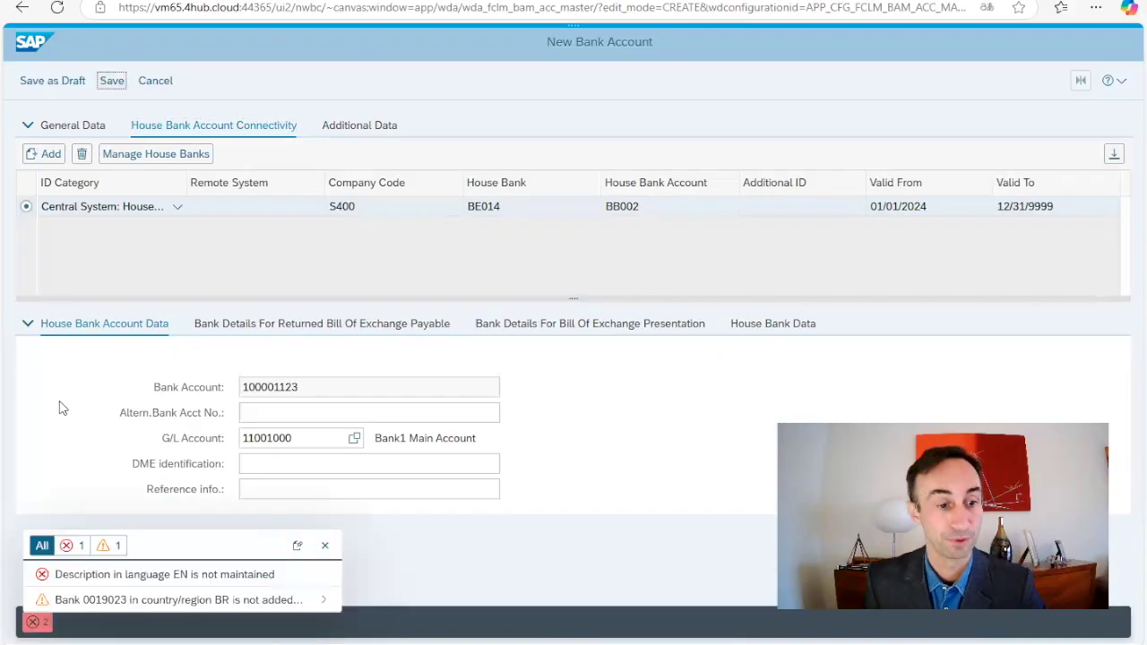
left_click(218, 580)
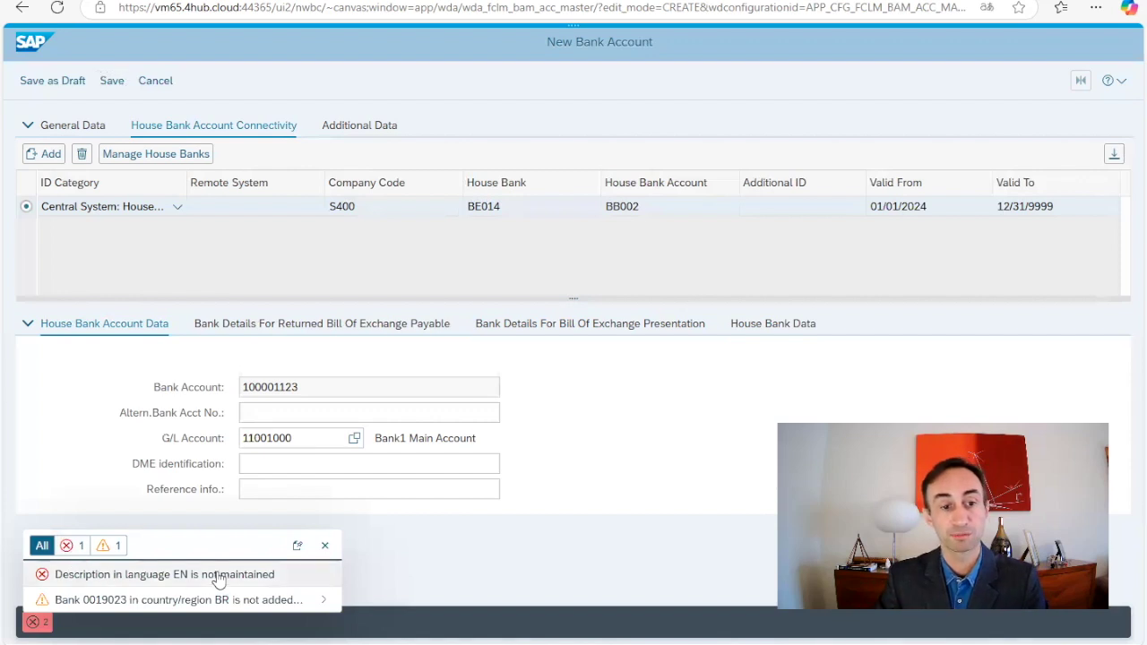
scroll(441, 423, "down", 1)
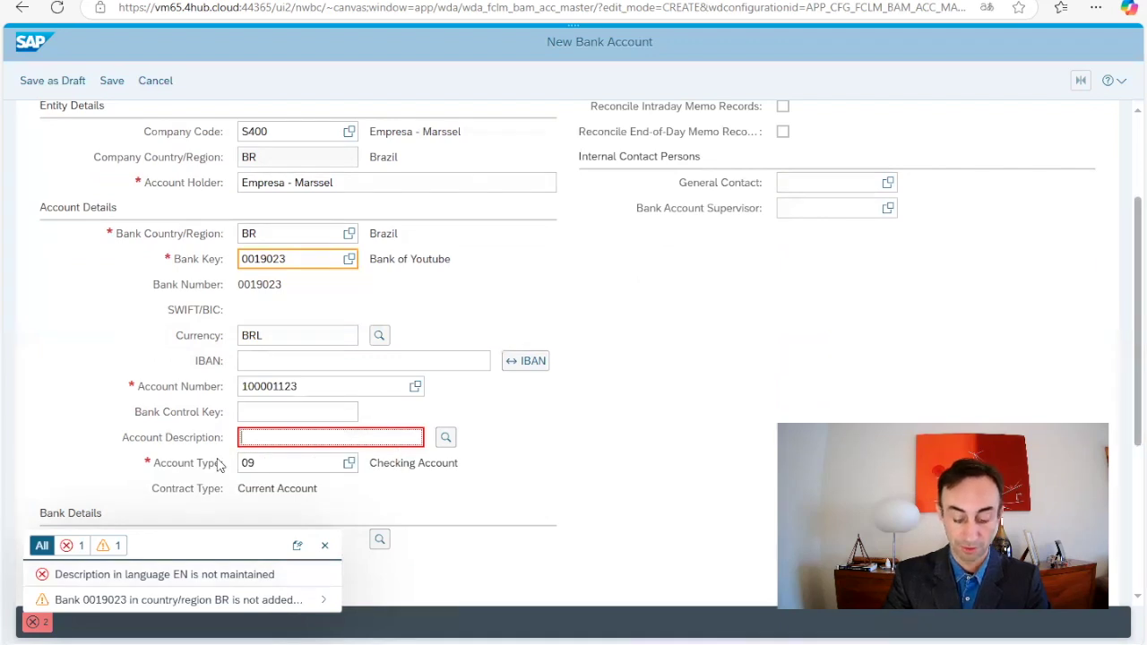
type("Bank")
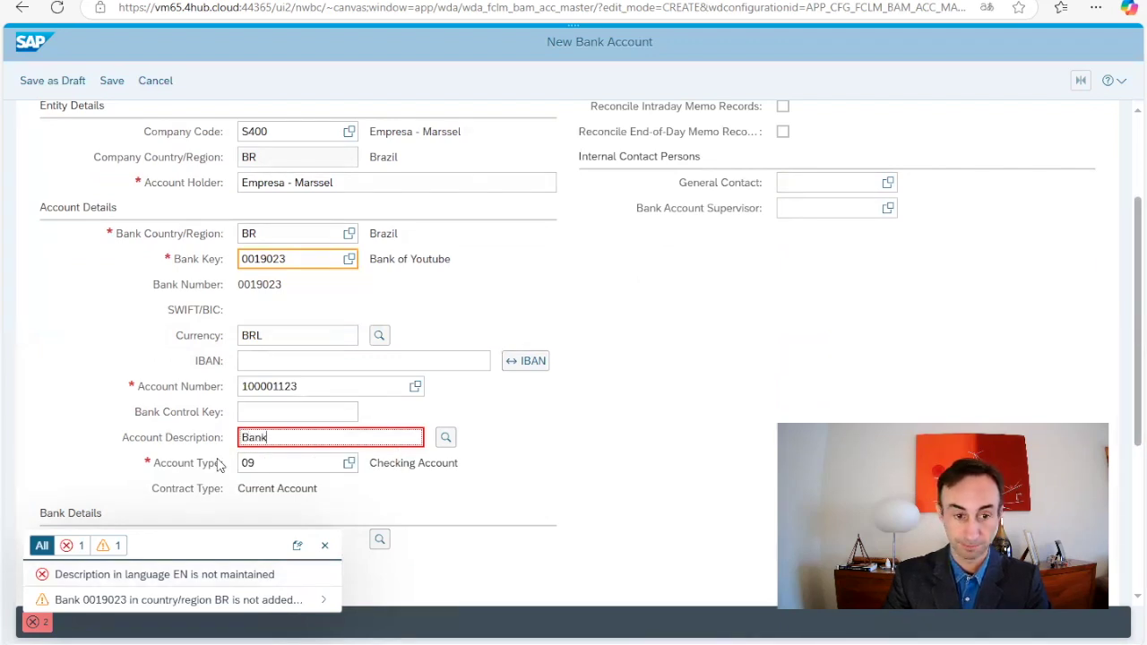
type(" Youtu")
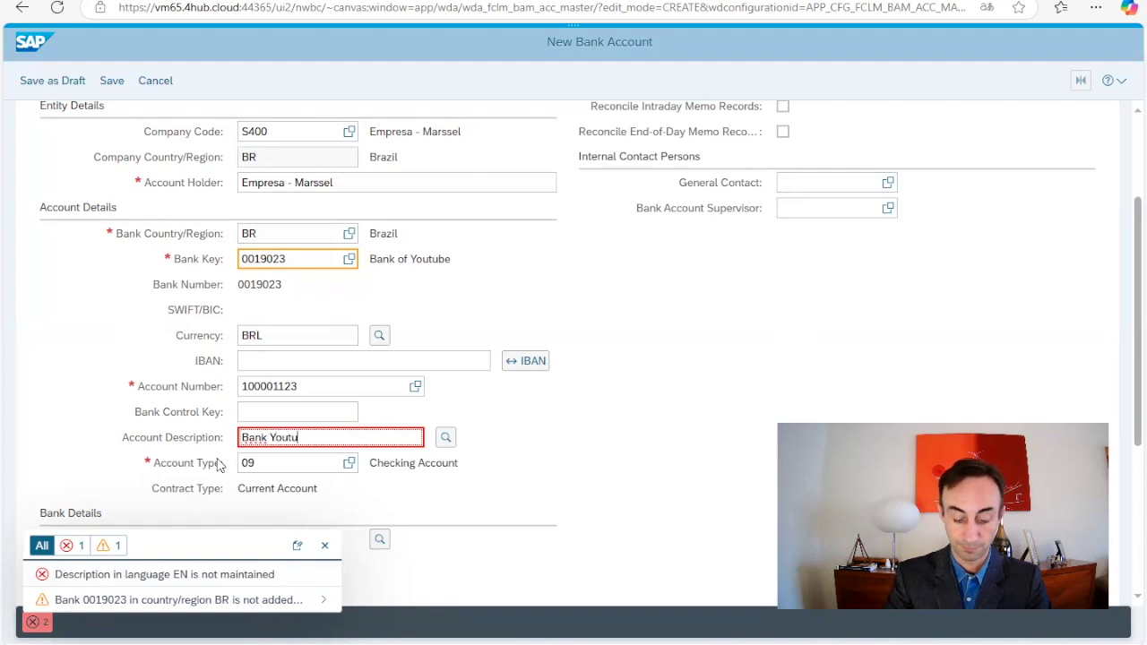
type("be")
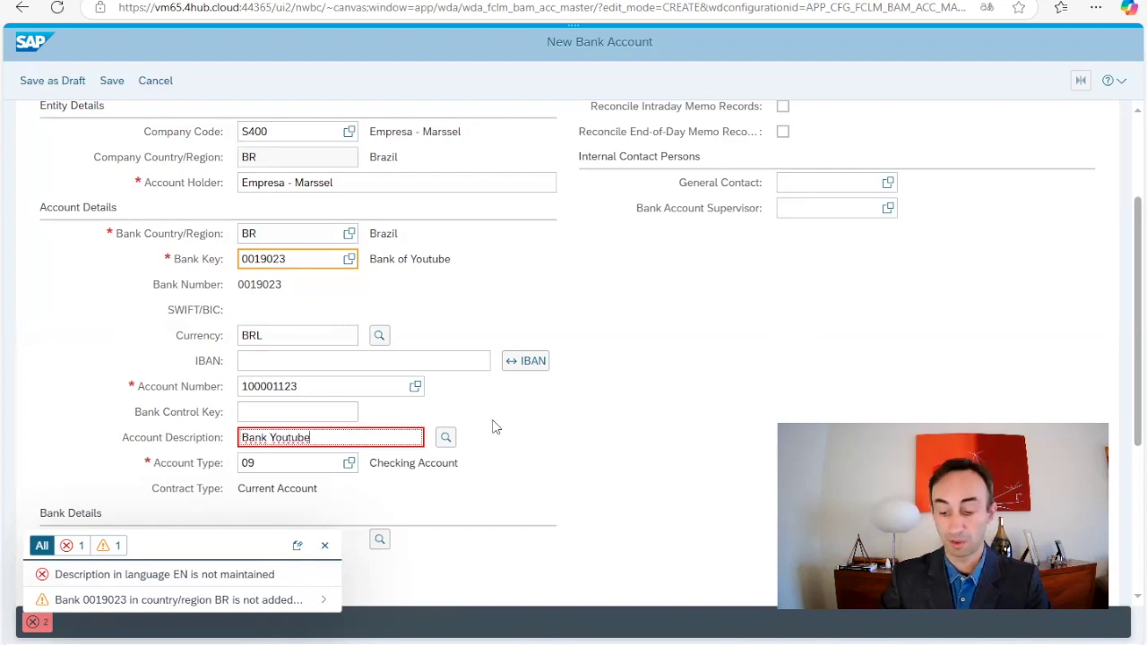
key("ctrl+a")
scroll(496, 426, "up", 3)
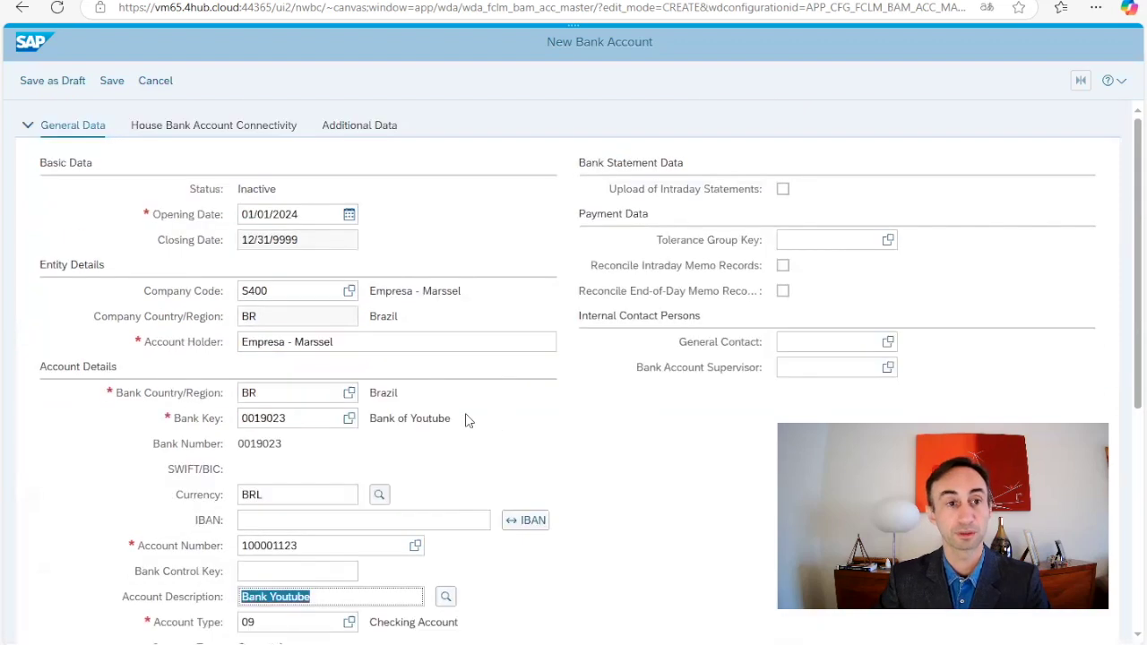
Save the bank account in Fiori and return to the FBZP company code list
left_click(111, 81)
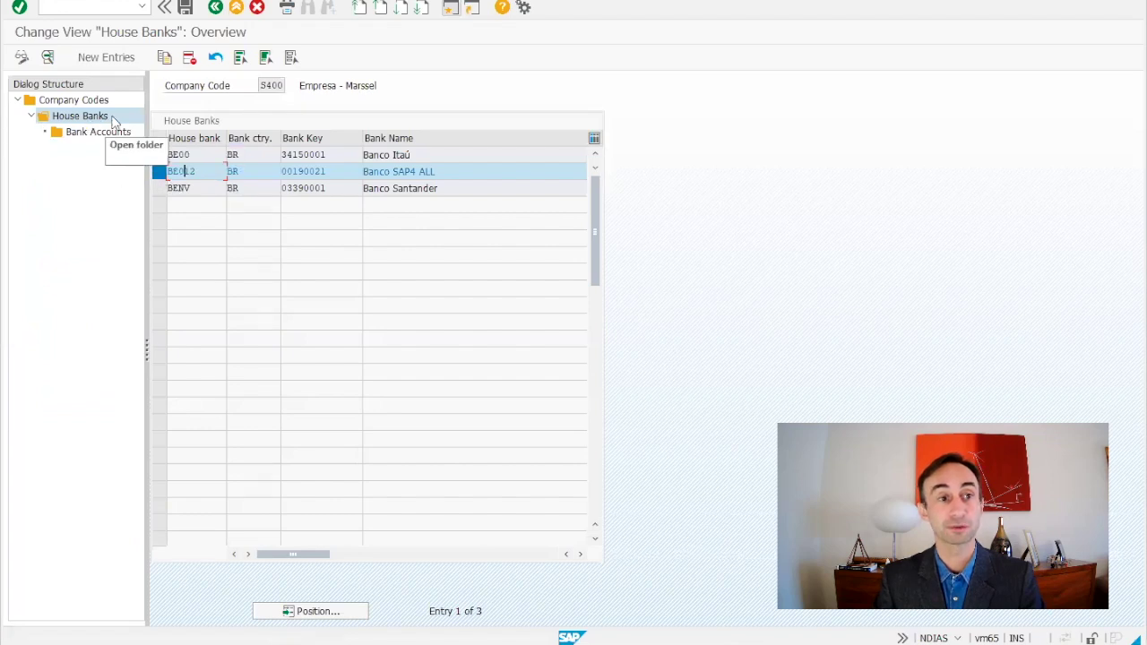
left_click(215, 8)
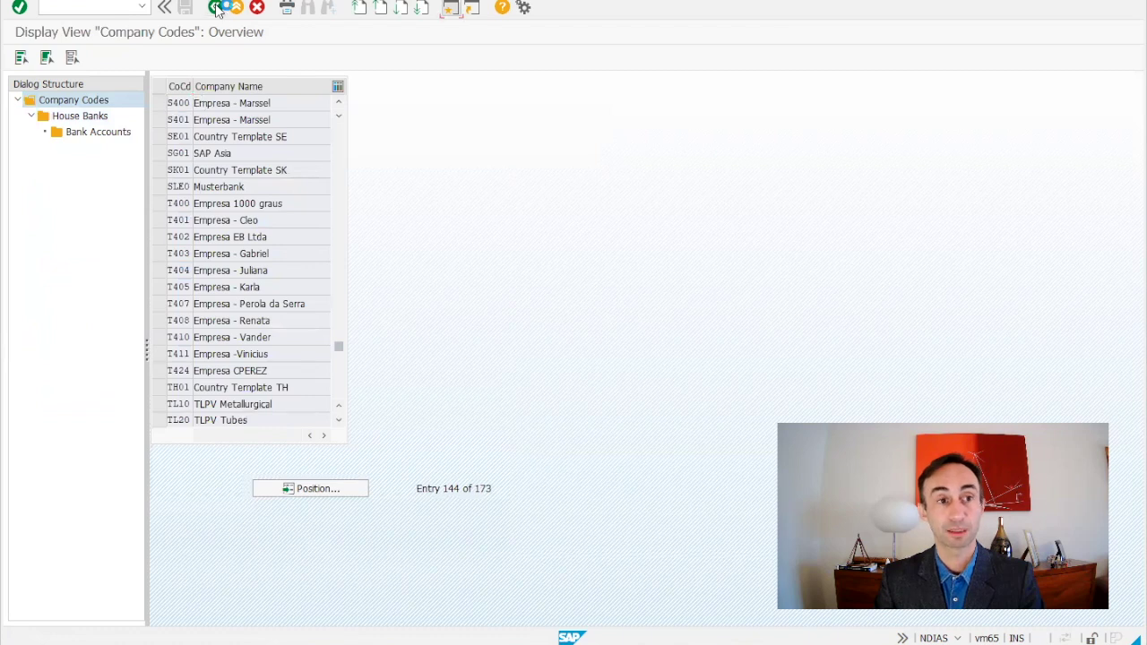
left_click(217, 8)
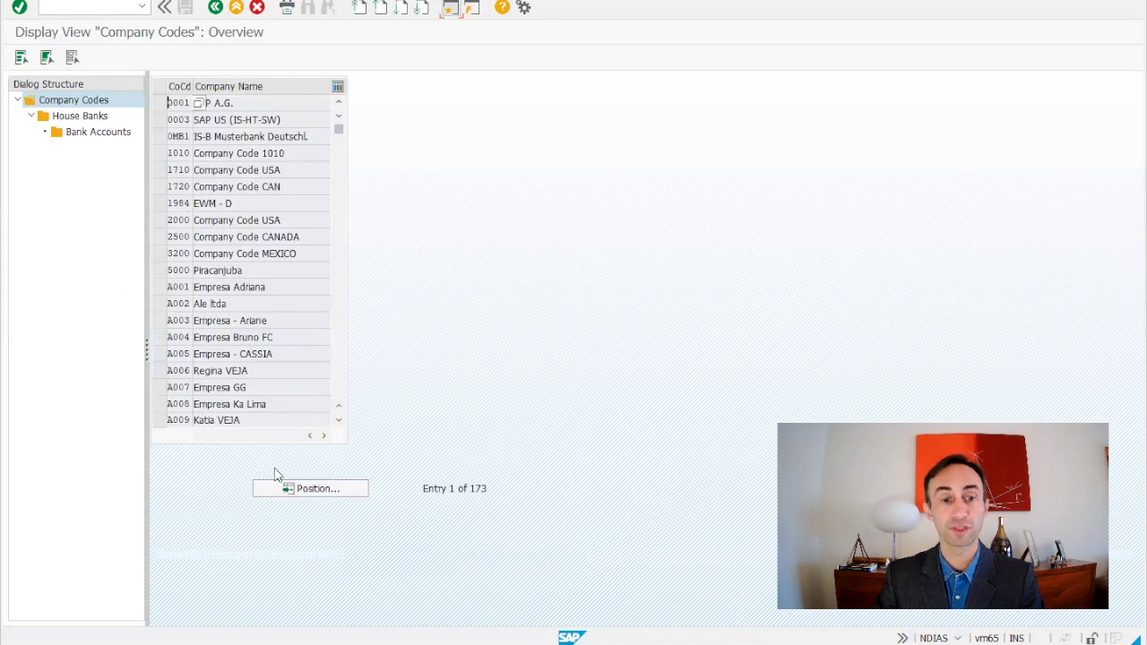
Find company code S400 via Position, open its house banks and select BE014 Bank of Youtube
left_click(305, 488)
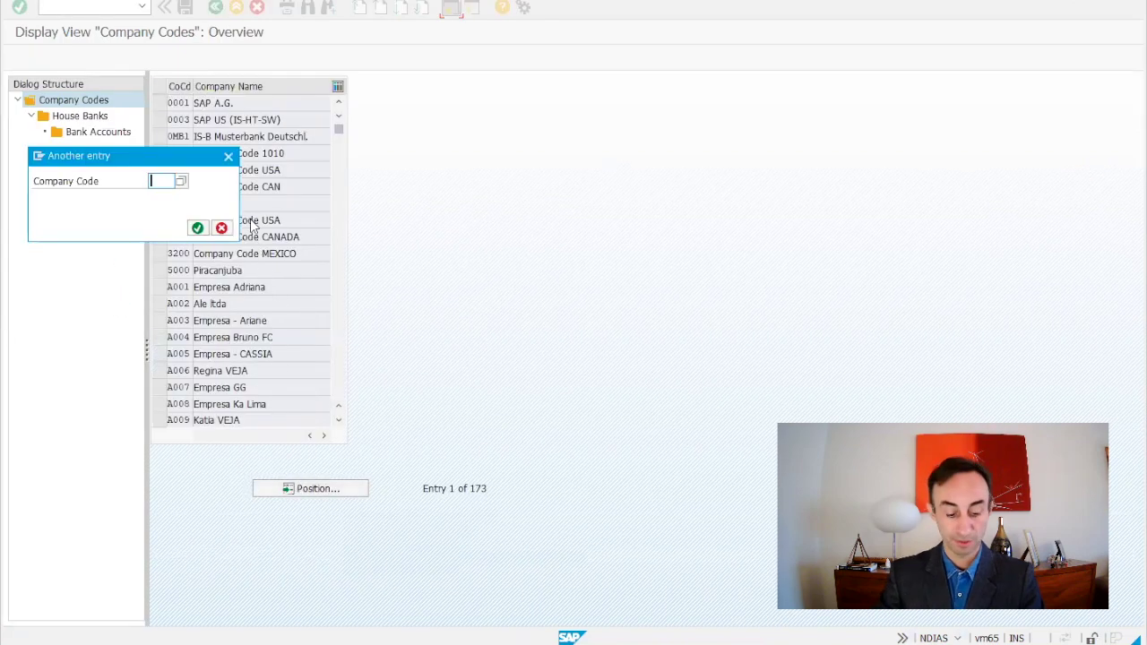
type("1010")
key("Return")
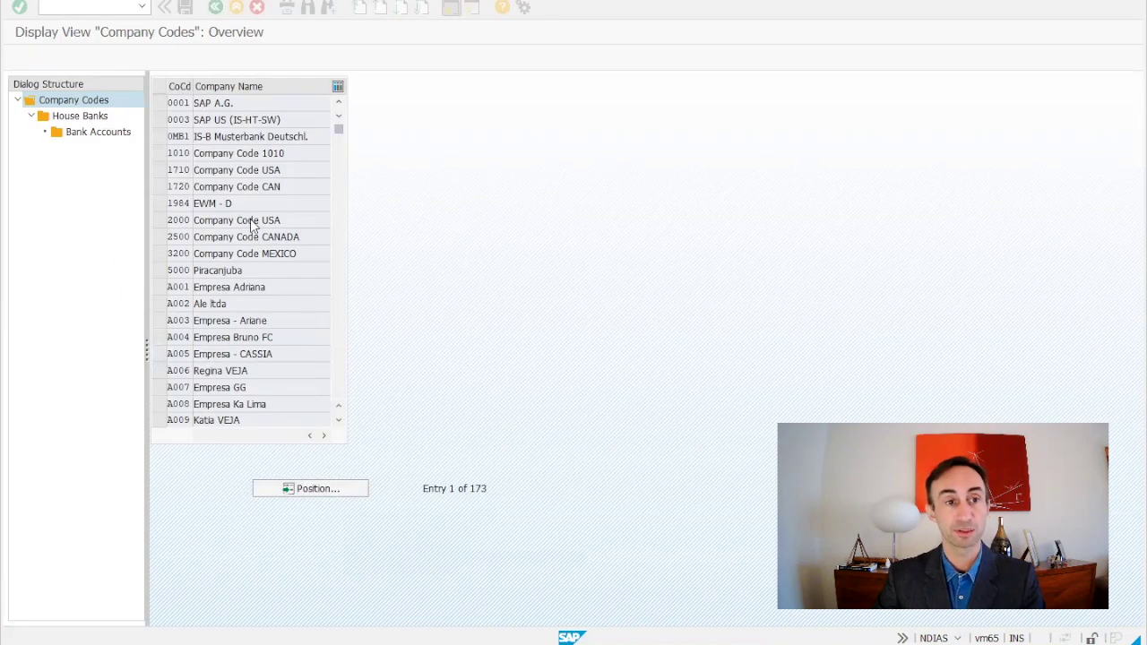
left_click(159, 103)
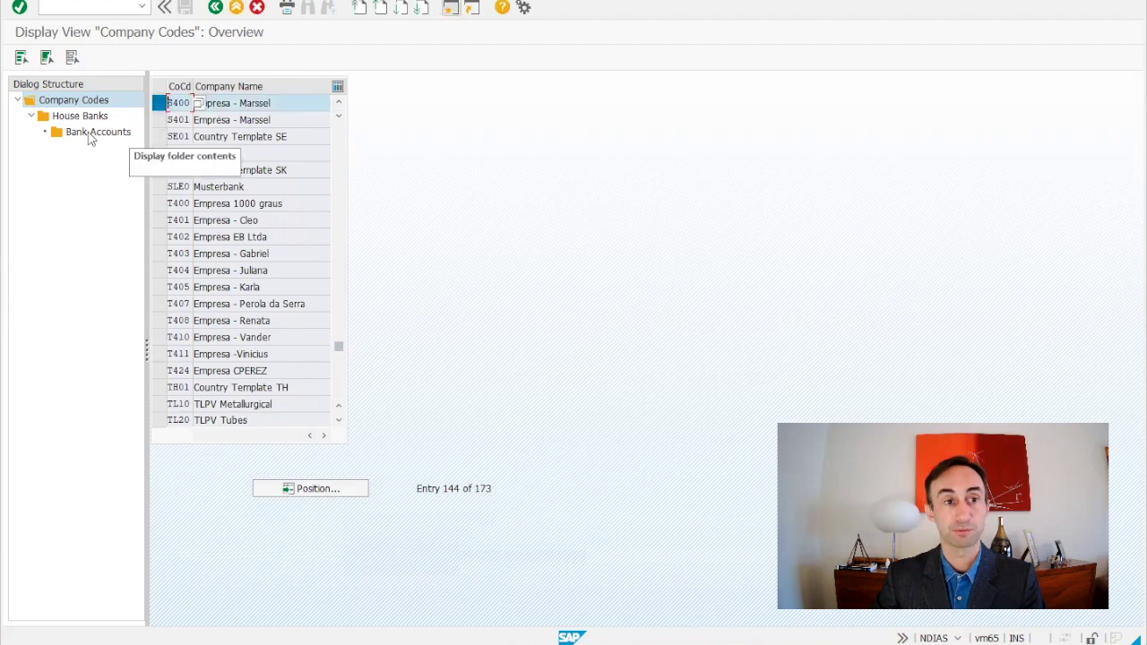
double_click(90, 118)
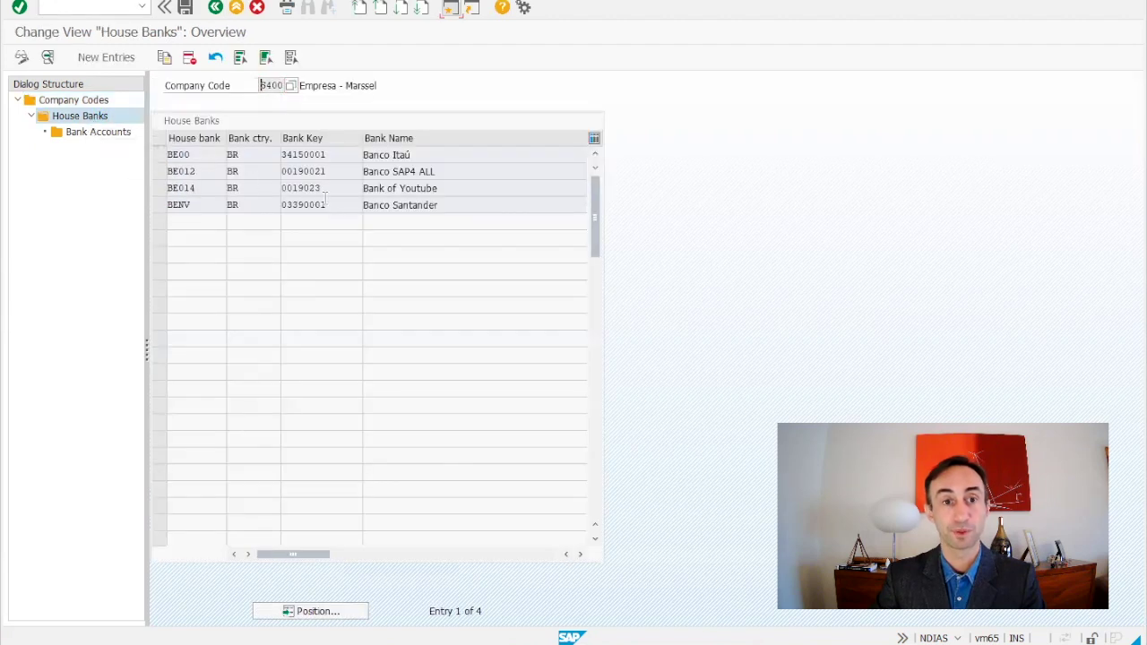
left_click(159, 188)
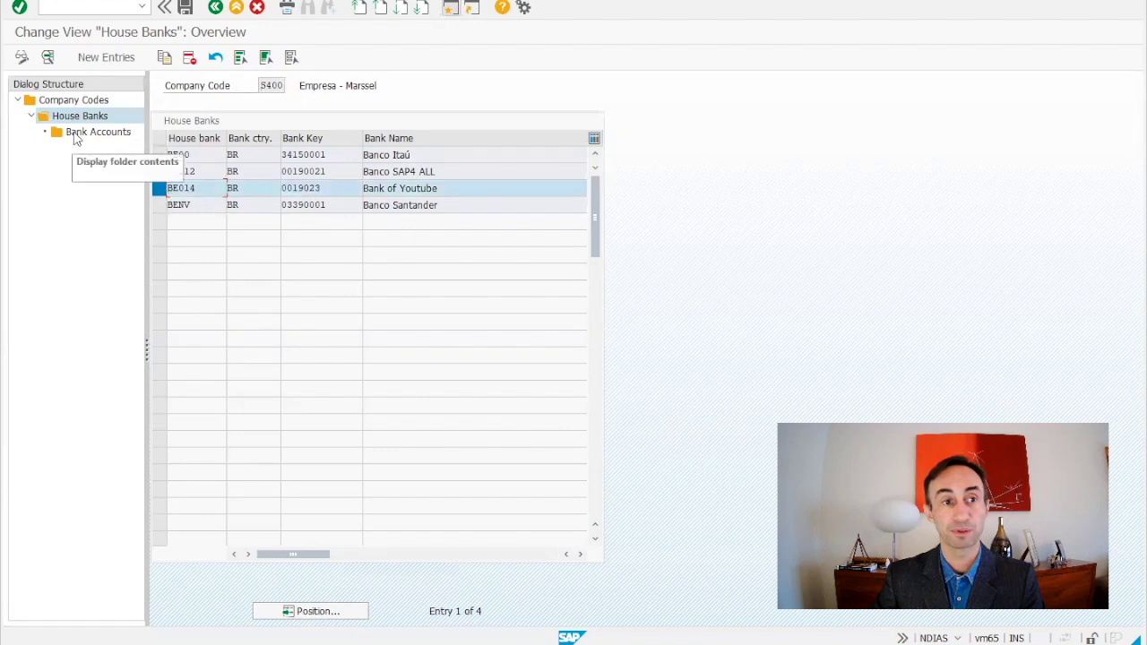
Show BE014's bank account BB002 with G/L 11001000 and view its Bank Details Assistant
double_click(79, 134)
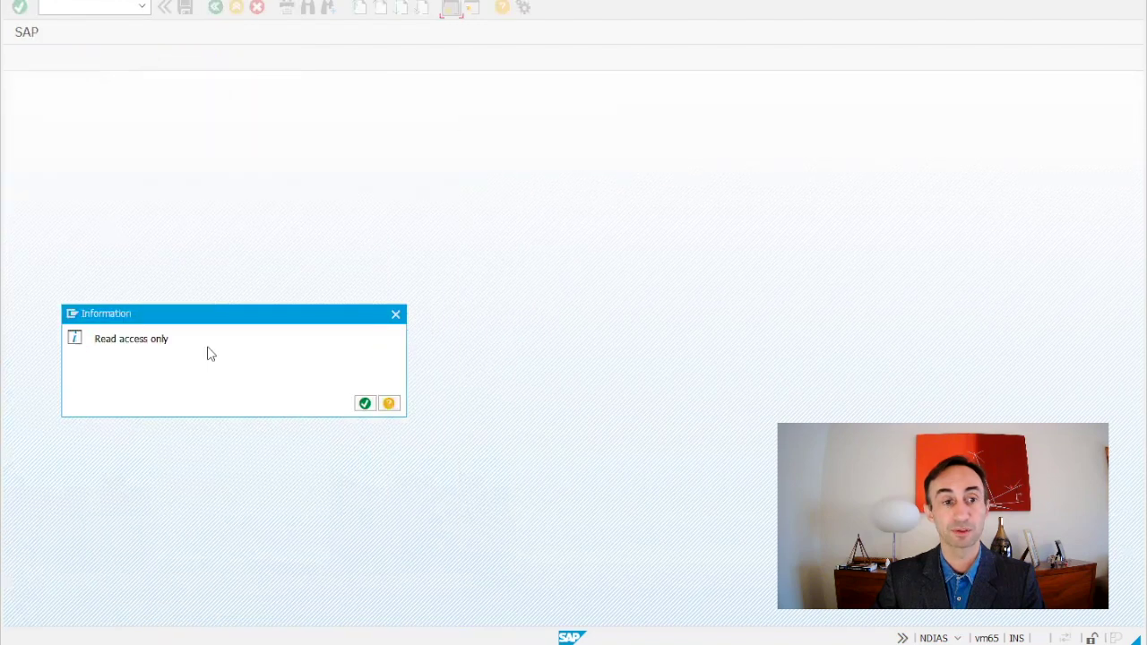
left_click(364, 404)
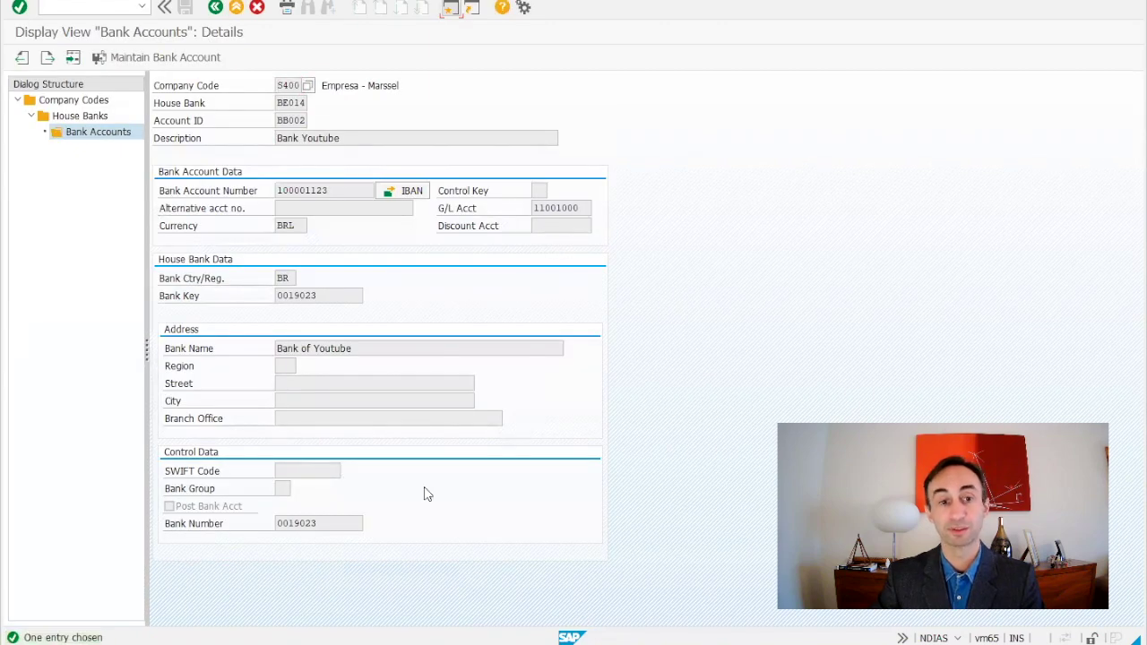
left_click(401, 191)
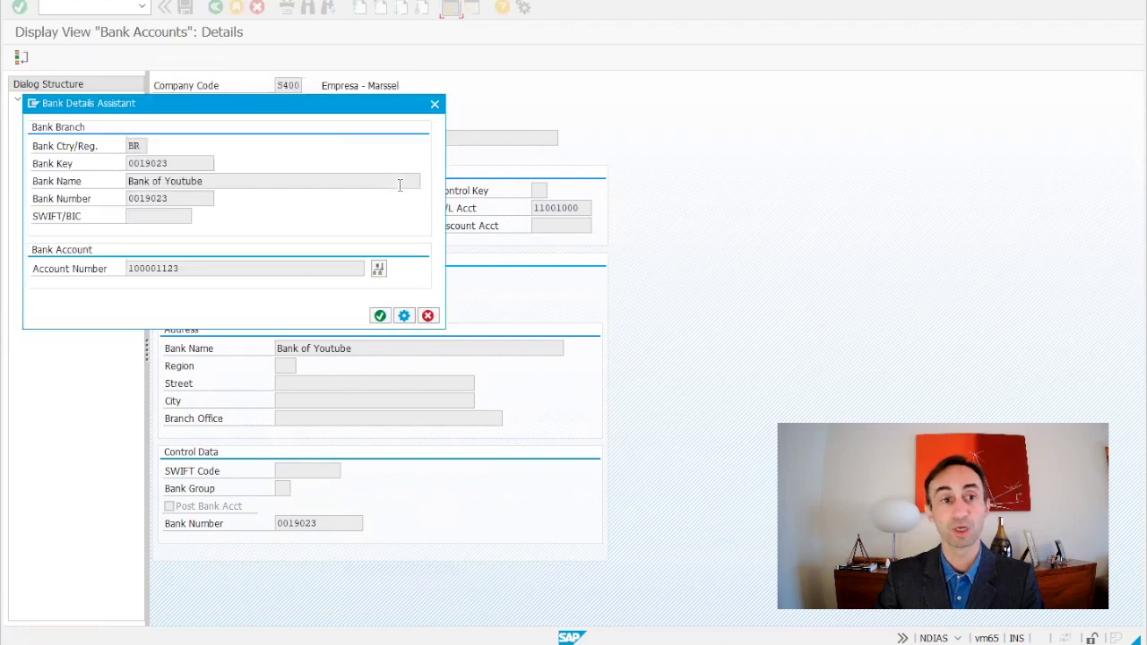